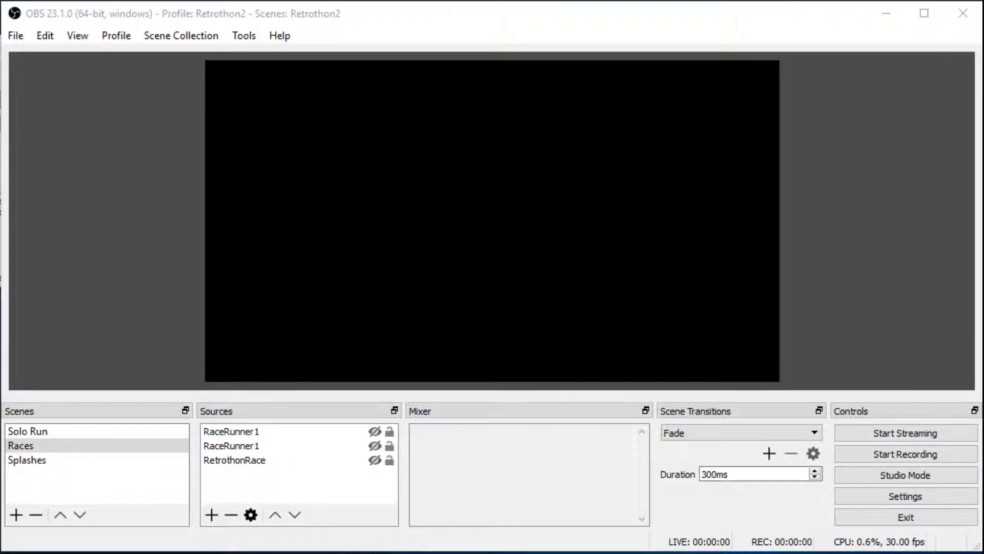
Look through the Profile and Scene Collection menus without changing anything
click(142, 221)
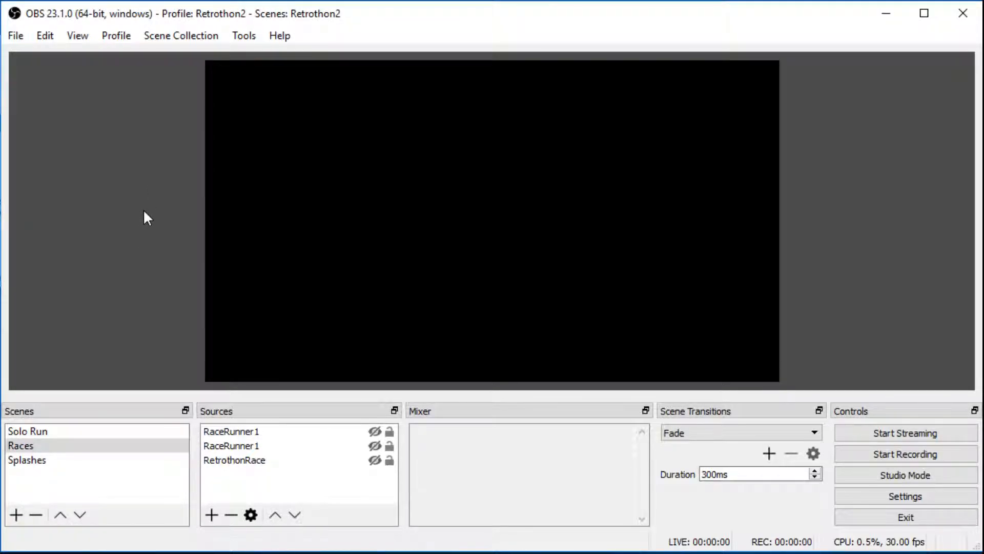
click(116, 37)
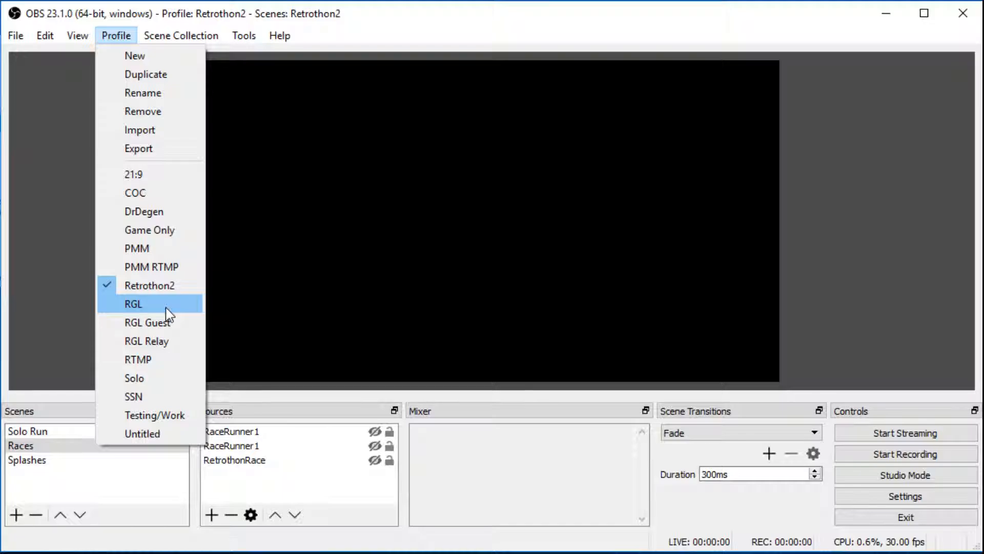
mouse_move(168, 38)
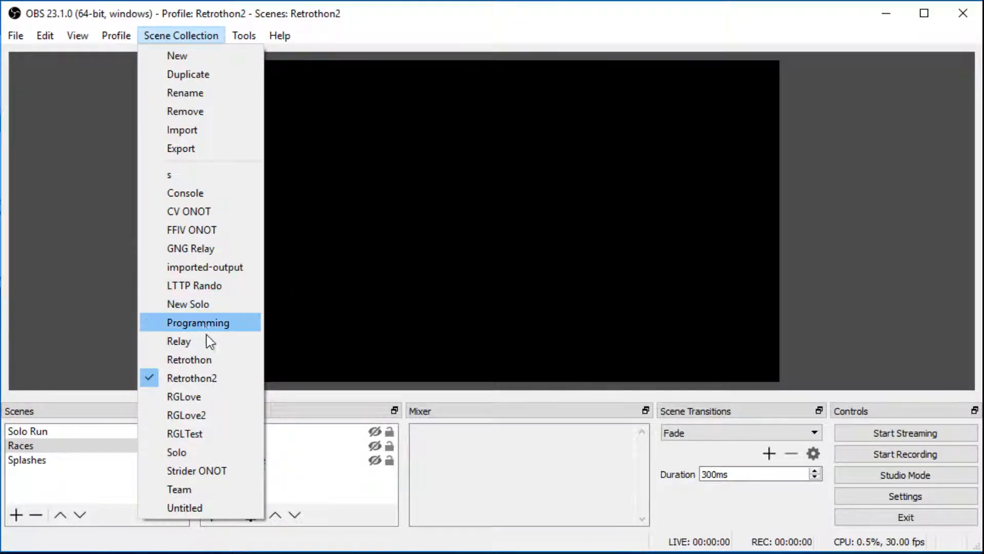
click(37, 95)
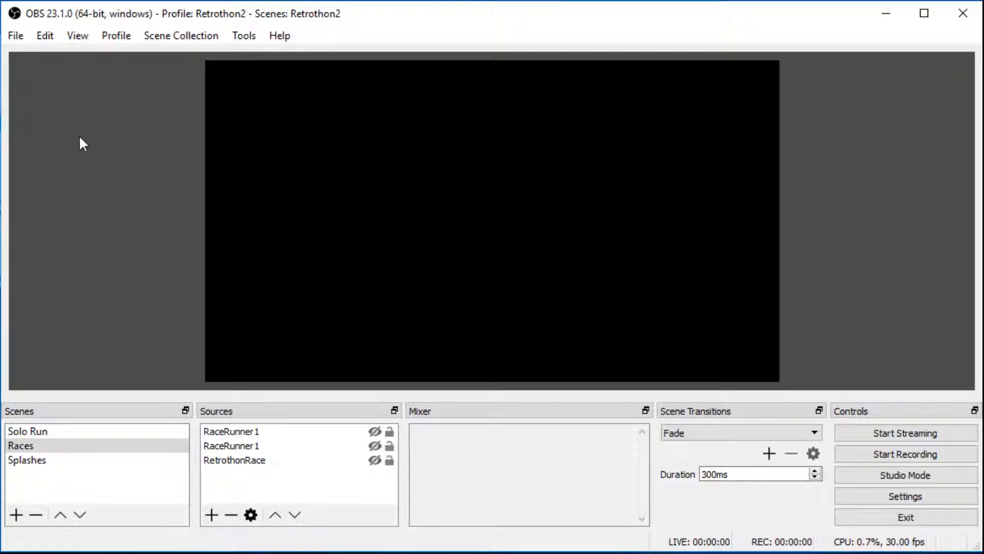
In Settings, show and re-hide the stream key, then view the 1920x1080, 30 FPS Video page
click(14, 37)
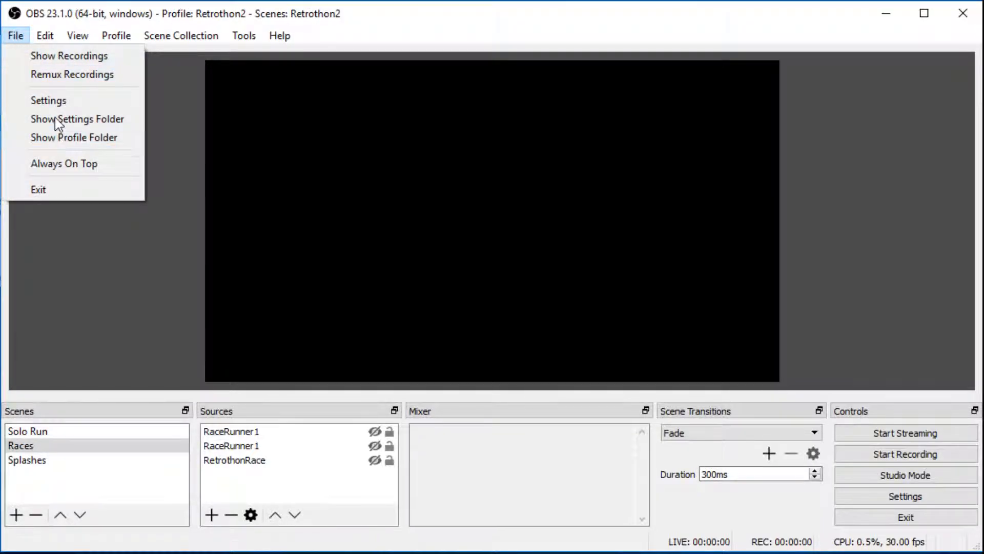
click(58, 101)
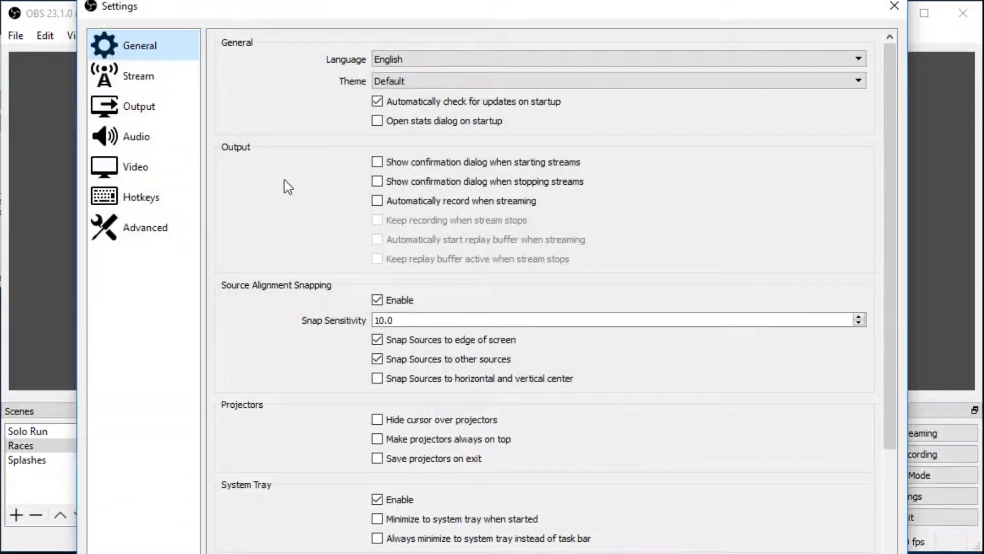
click(157, 76)
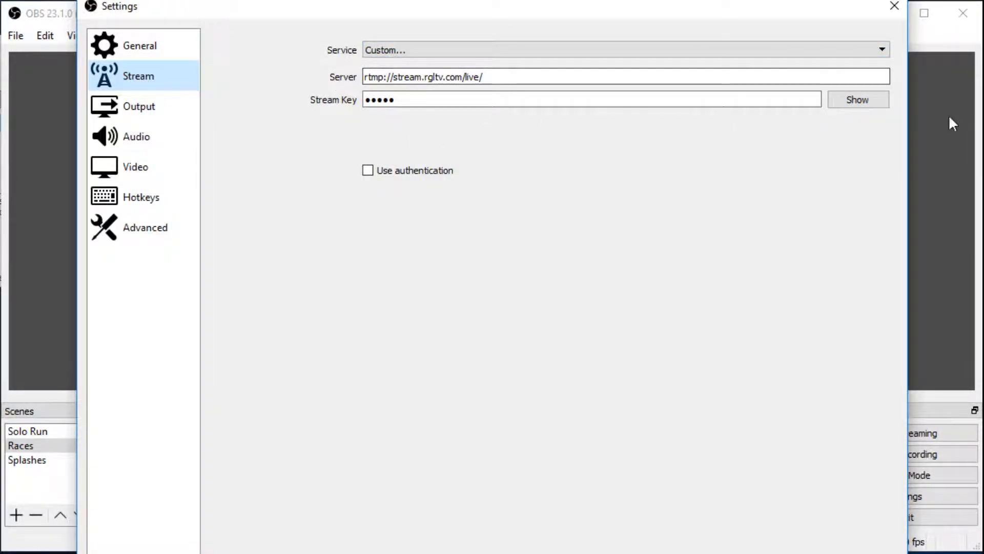
click(847, 106)
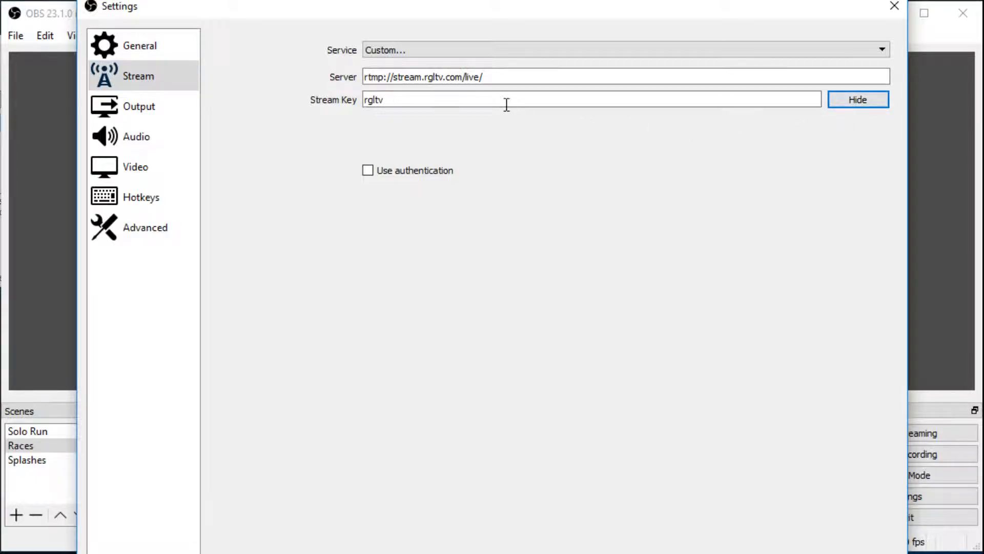
click(866, 101)
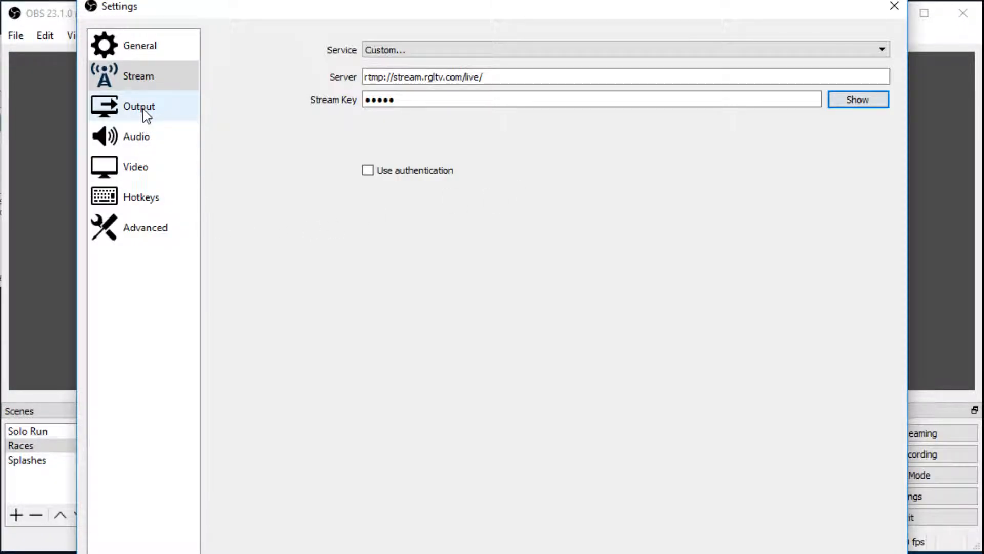
click(133, 167)
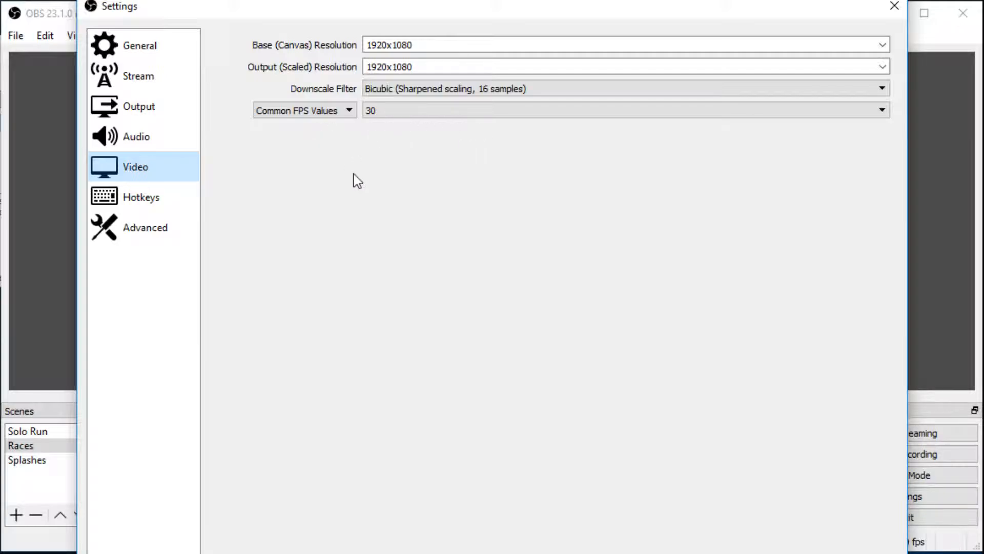
Review Audio with the Mic/Auxiliary device left Disabled, view Output, then close Settings
click(140, 147)
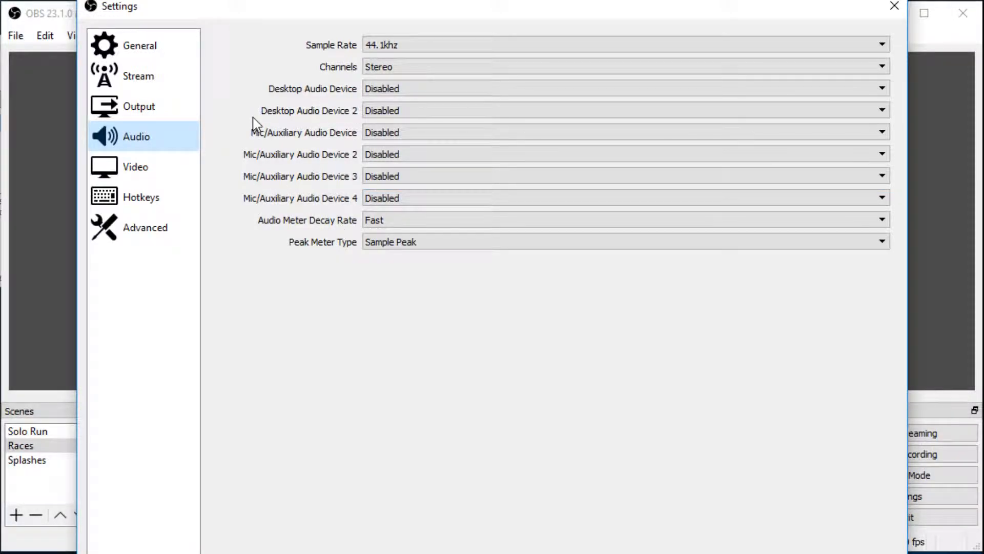
click(426, 136)
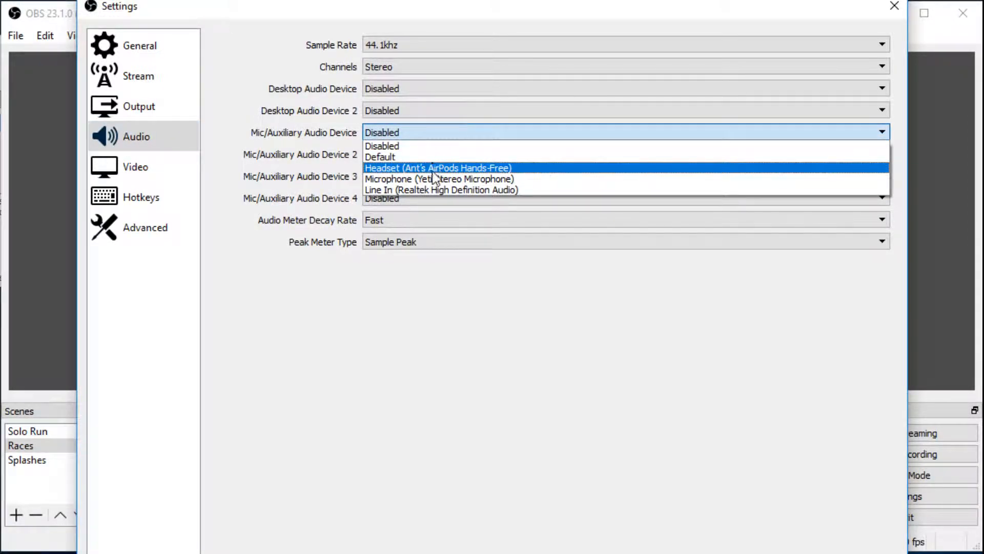
click(272, 159)
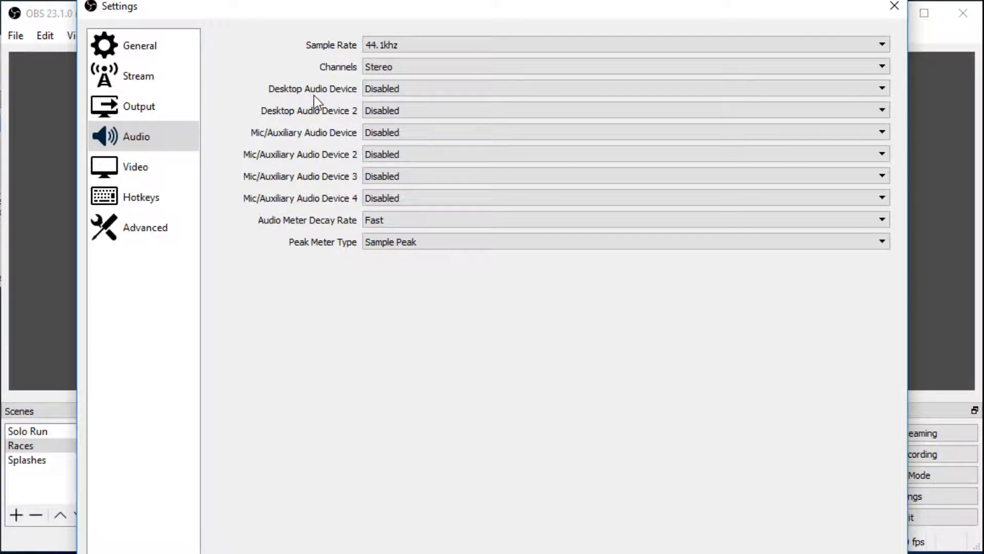
click(150, 114)
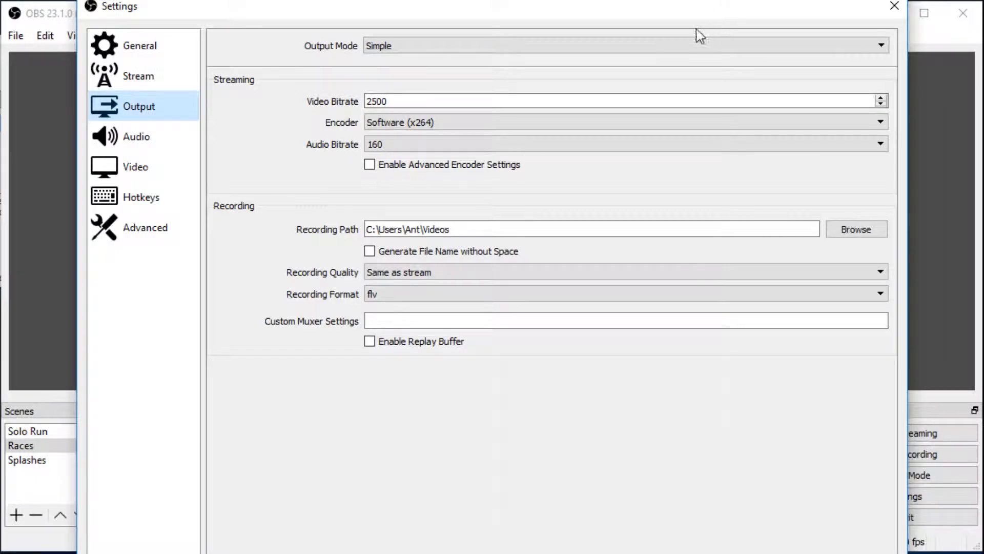
click(893, 7)
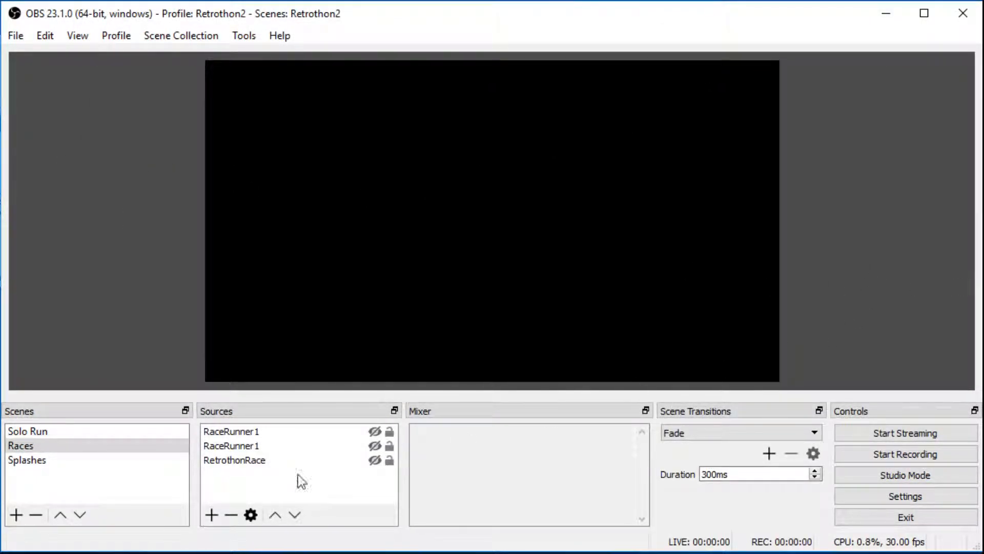
Browse the Solo Run, Races and Splashes scenes, then select Solo Run's Solo1 source
click(75, 432)
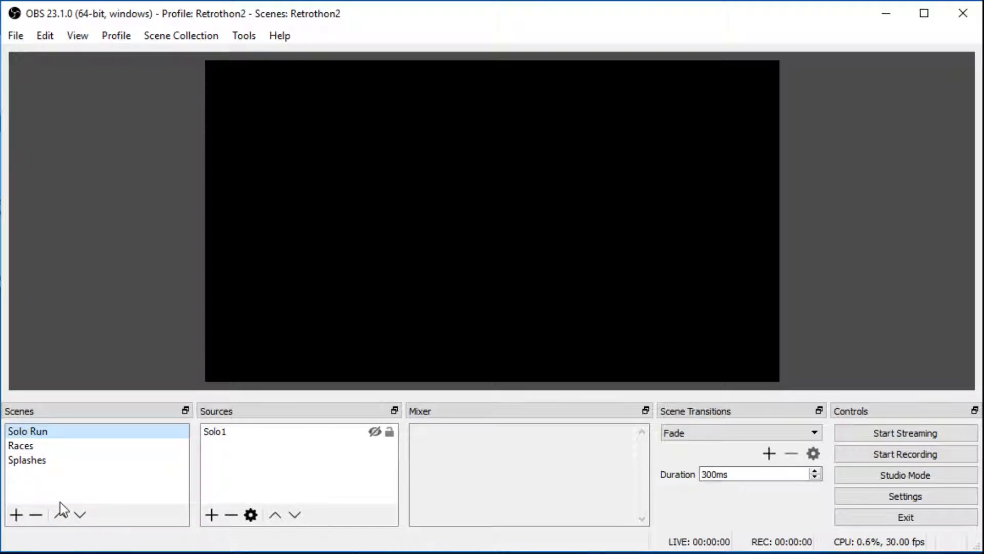
click(60, 449)
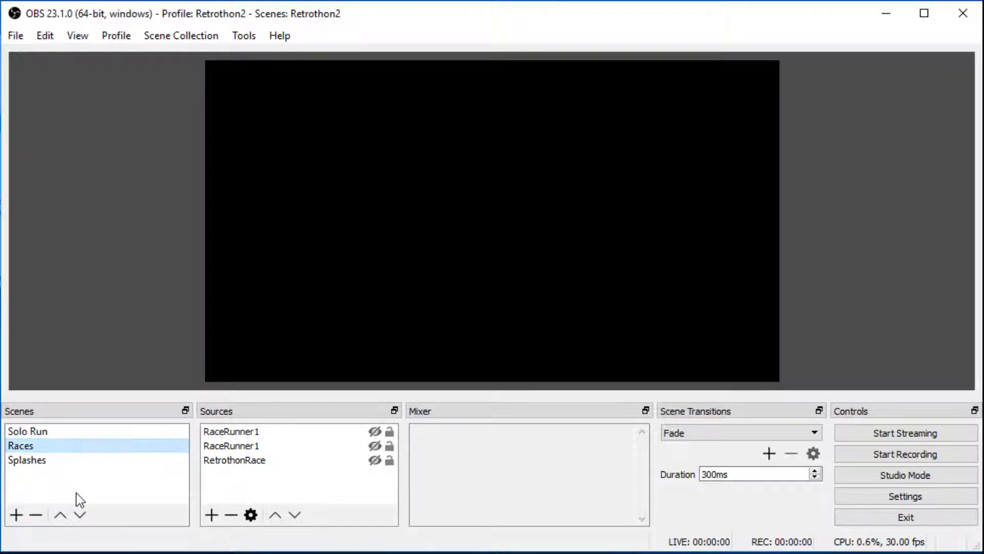
click(74, 431)
click(54, 459)
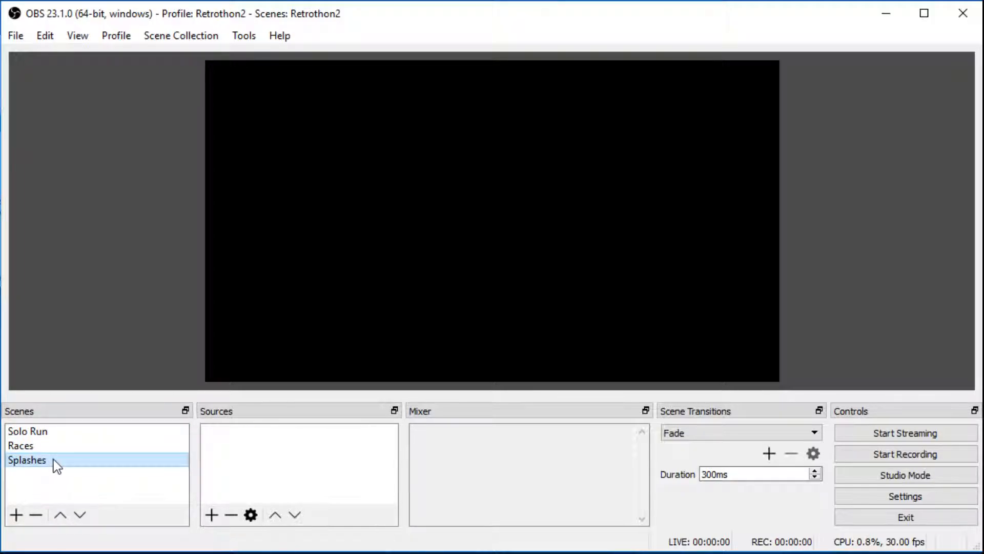
click(60, 433)
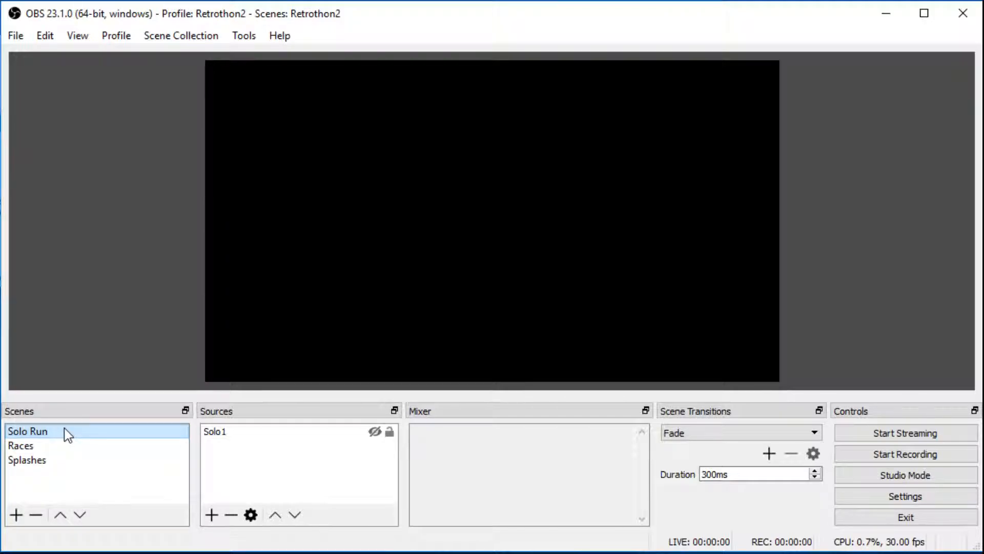
click(254, 433)
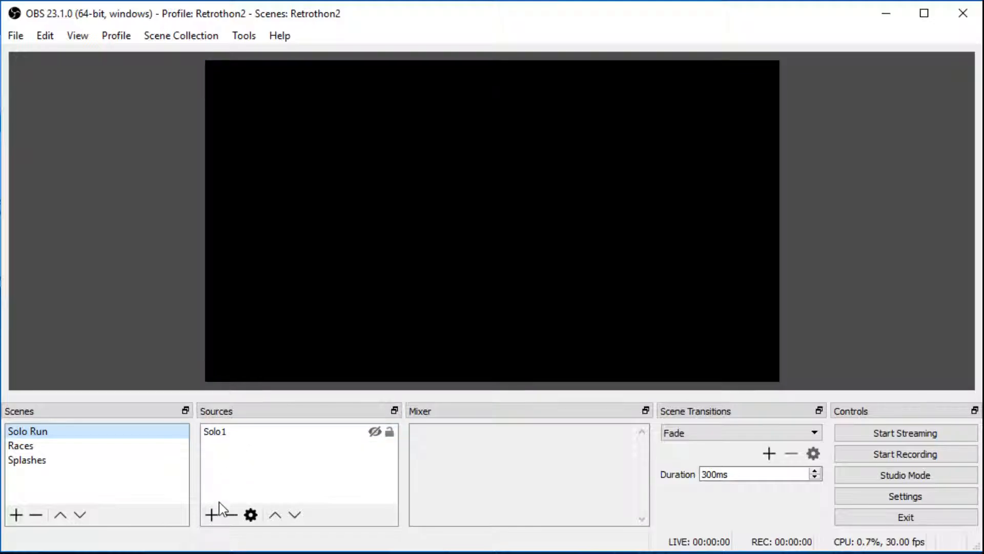
Add a browser source named SoloOne and paste in the Retrothon overlay URL
click(213, 513)
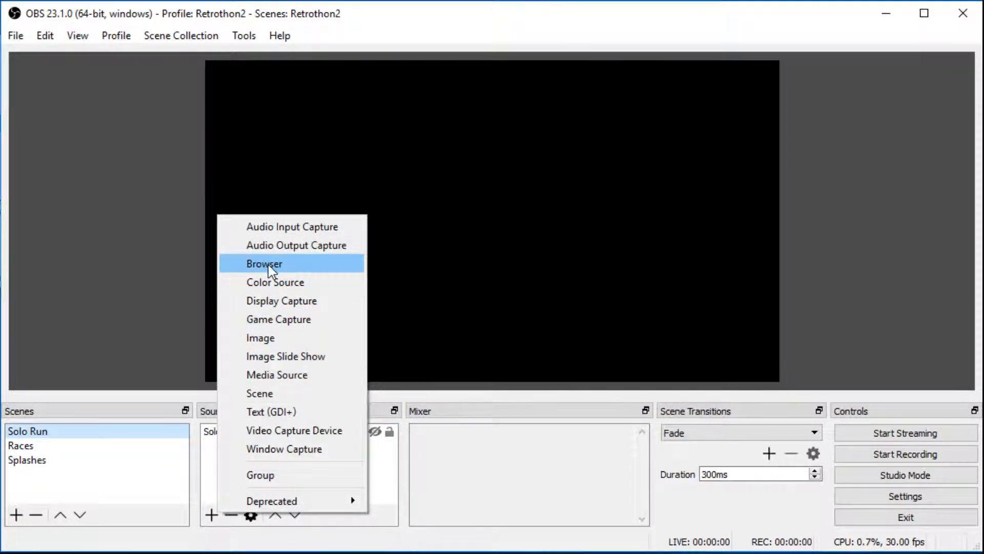
click(283, 265)
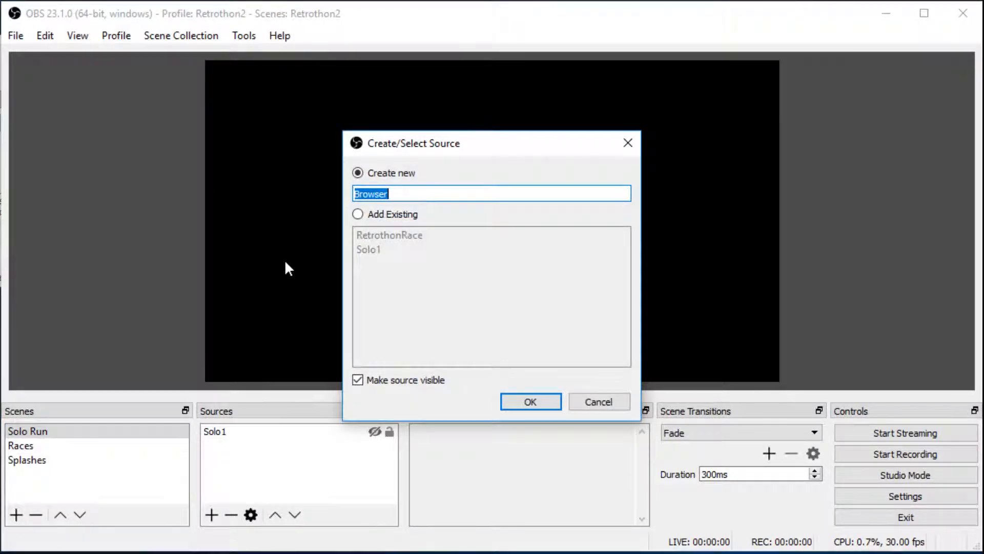
text(SoloOne)
key(Return)
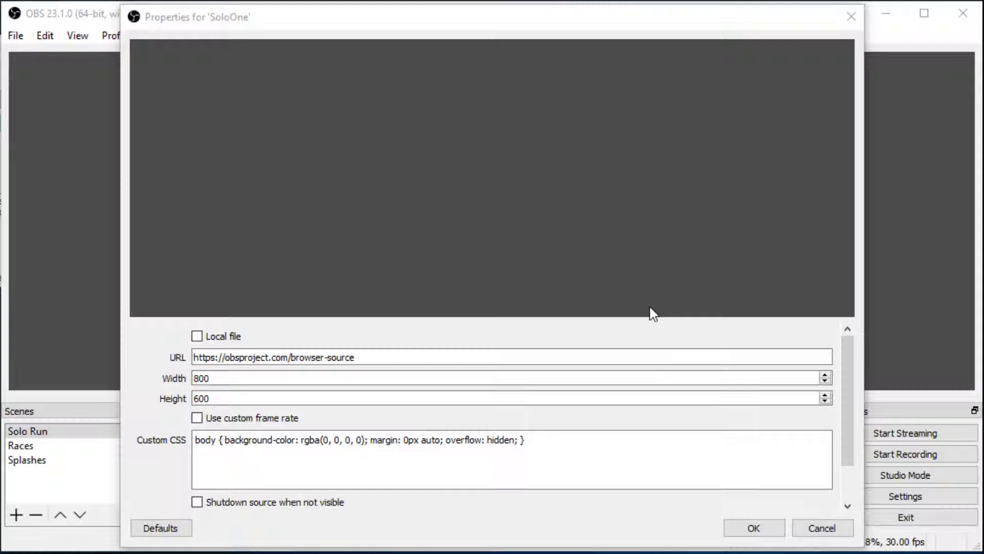
triple_click(405, 356)
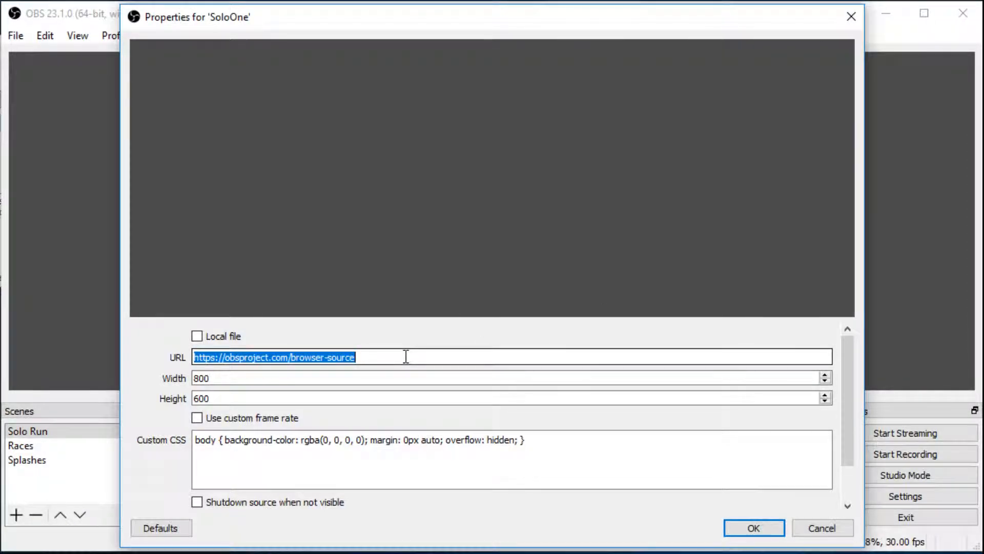
key(ctrl+v)
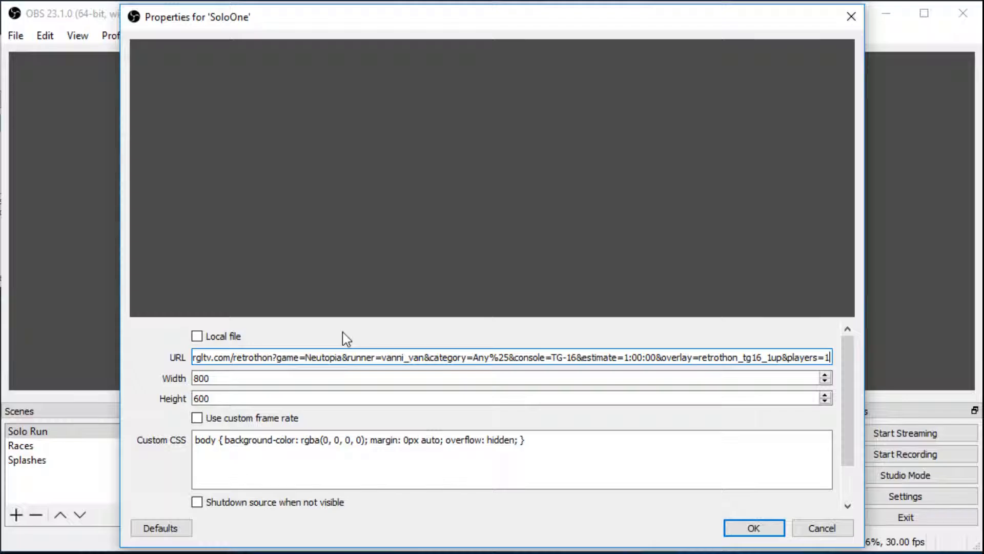
Change the SoloOne browser size from 800x600 to 1920x1080
click(226, 380)
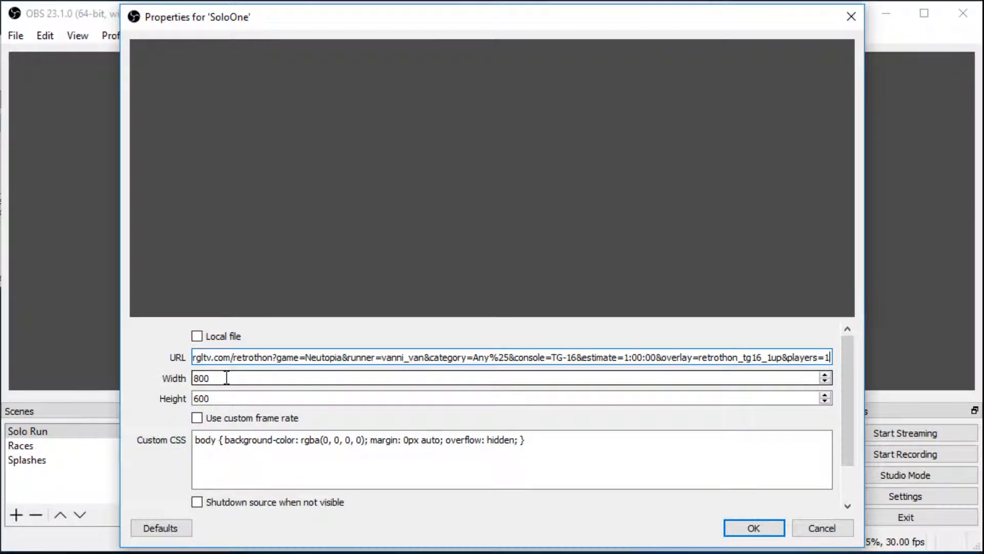
double_click(226, 375)
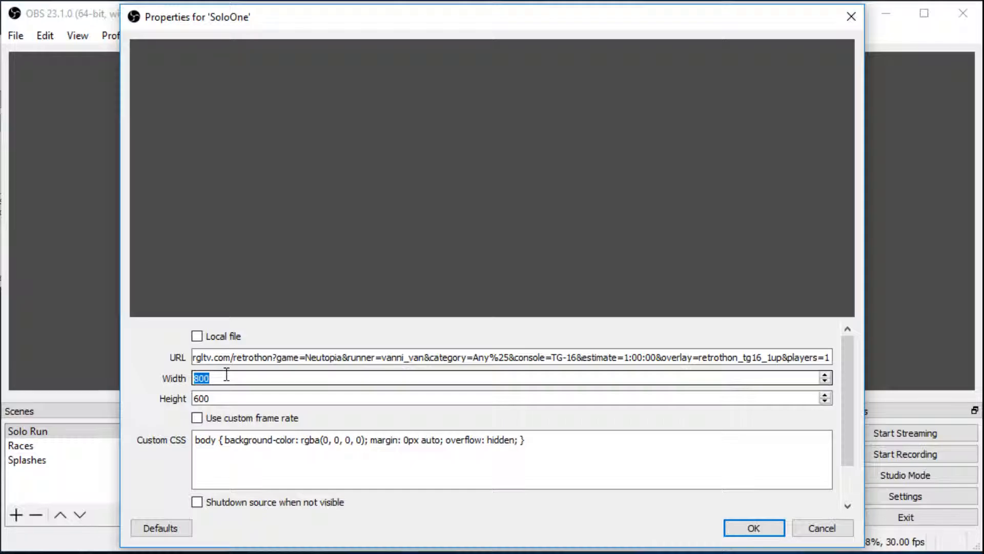
text(1920)
key(Tab)
text(1080)
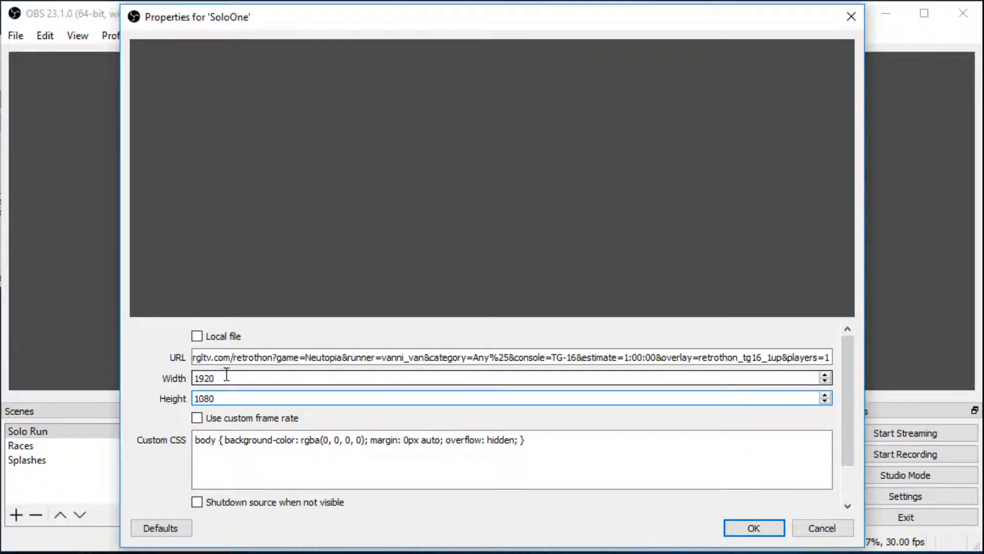
drag(851, 392, 853, 439)
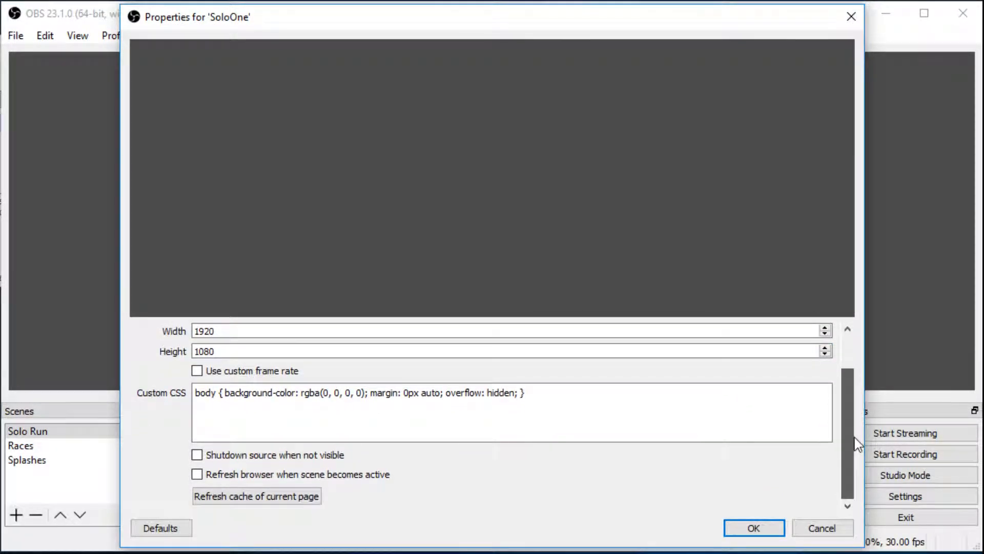
Apply the 1920x1080 overlay, deselect SoloOne, and bring the RGLtv RTMP Launcher over the preview
click(733, 533)
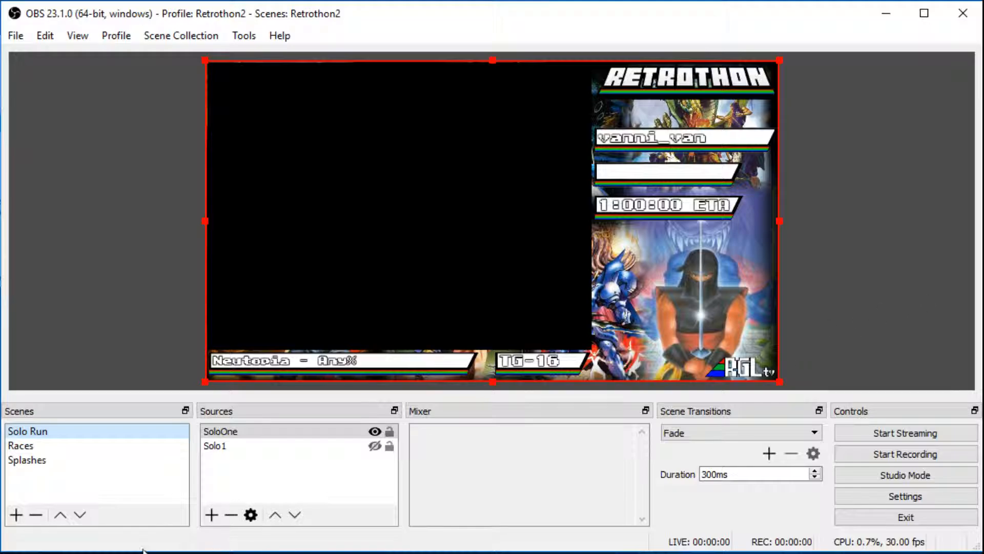
click(291, 473)
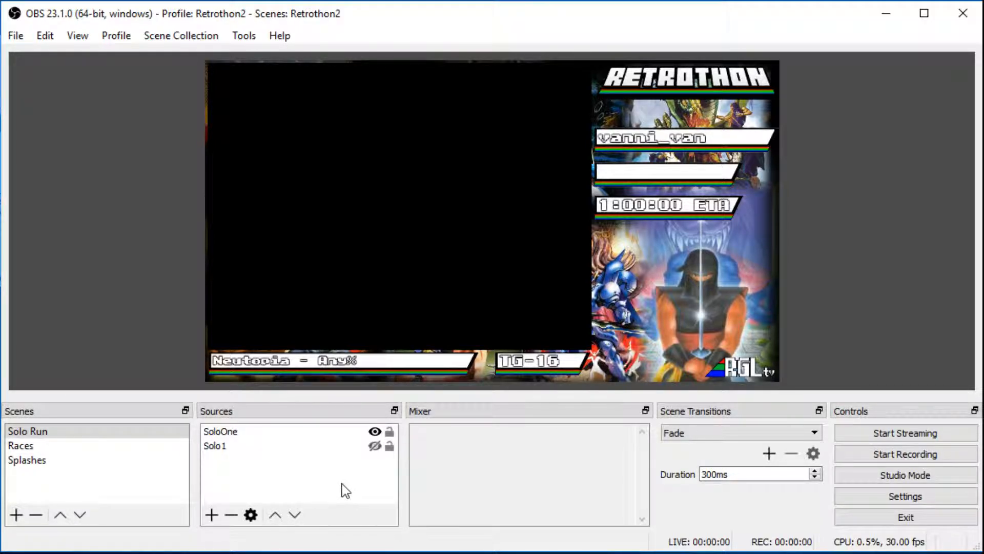
click(680, 553)
click(743, 533)
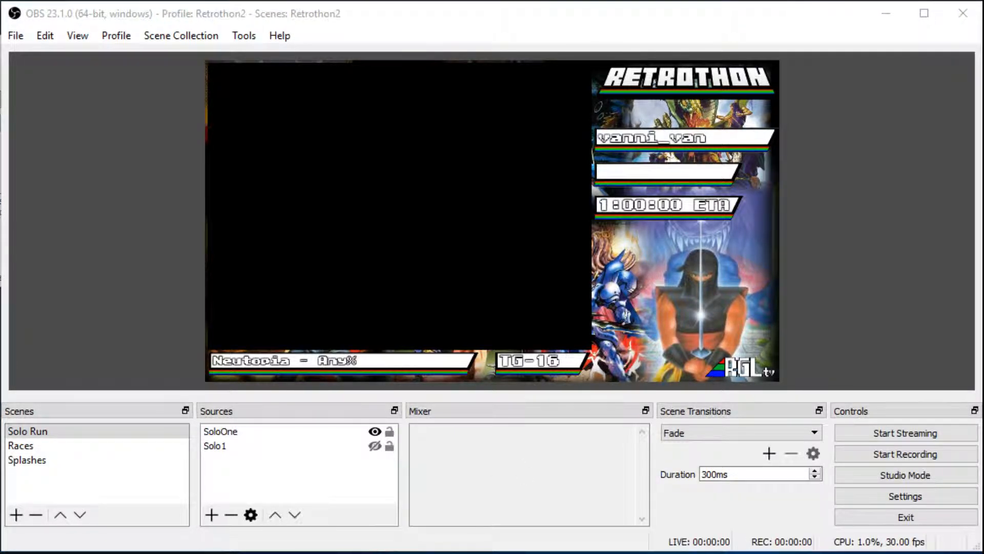
drag(16, 46, 99, 90)
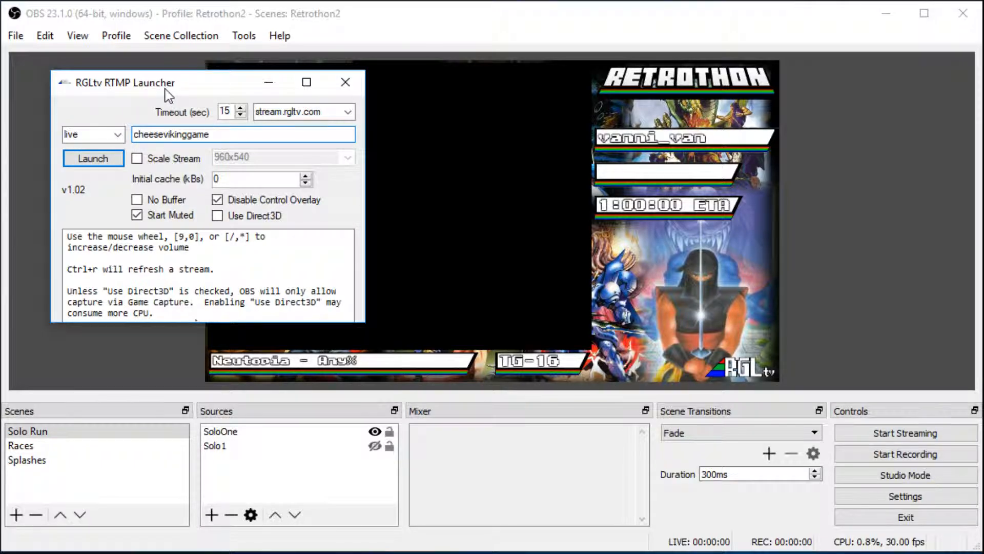
Replace the launcher's stream name with rgltv
drag(319, 134, 76, 121)
key(BackSpace)
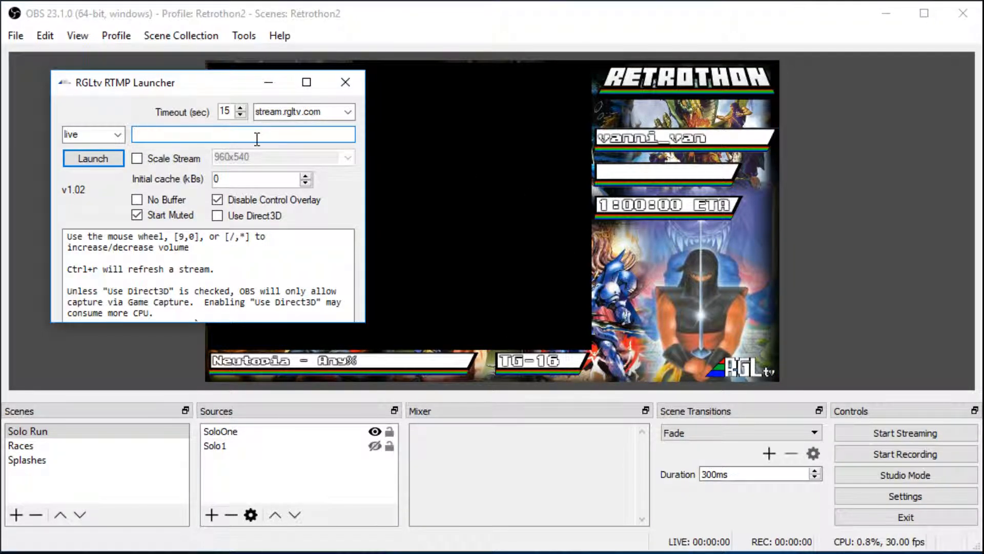
text(vannivan)
key(ctrl+a)
key(BackSpace)
text(rgltv)
Launch the rgltv stream, move its window off to the right, and refocus OBS
click(96, 159)
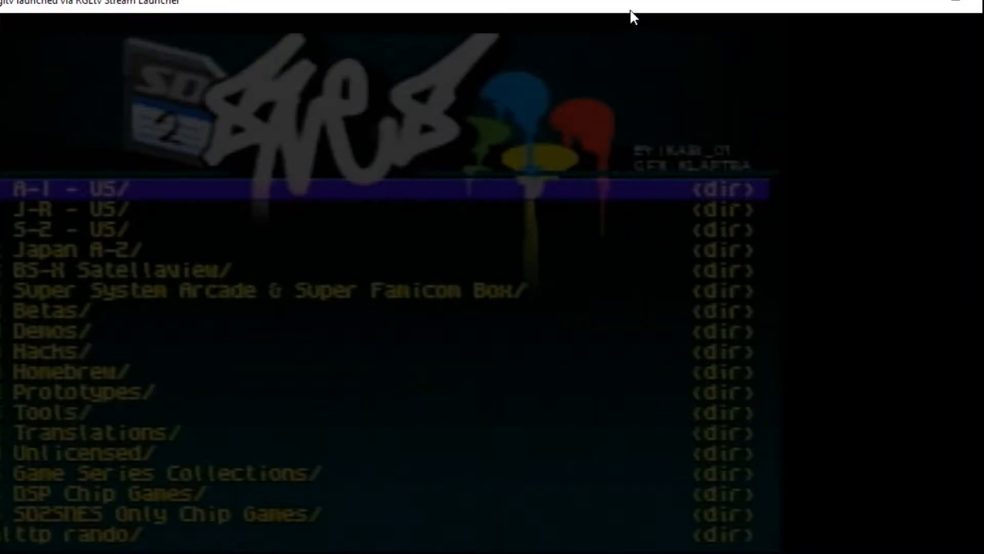
drag(630, 10, 983, 31)
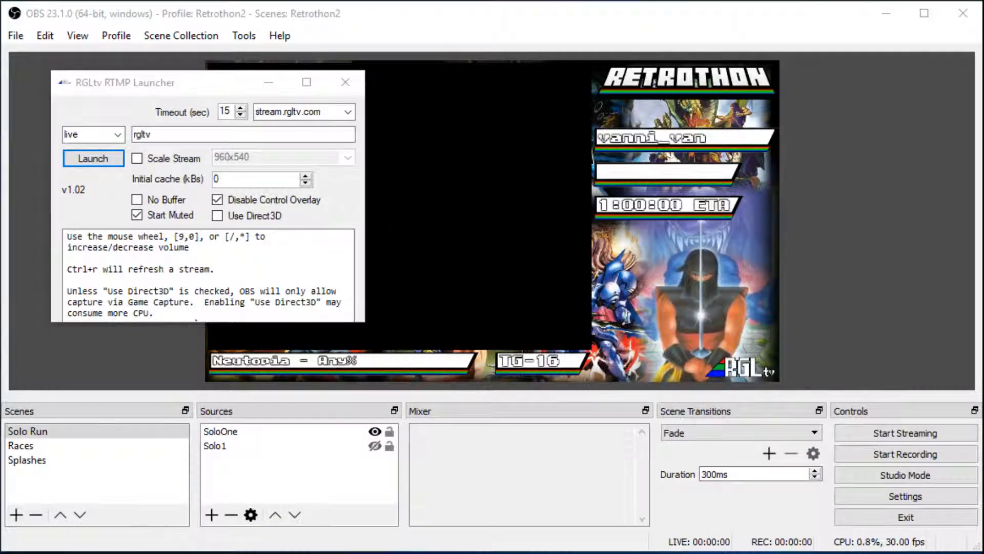
click(907, 241)
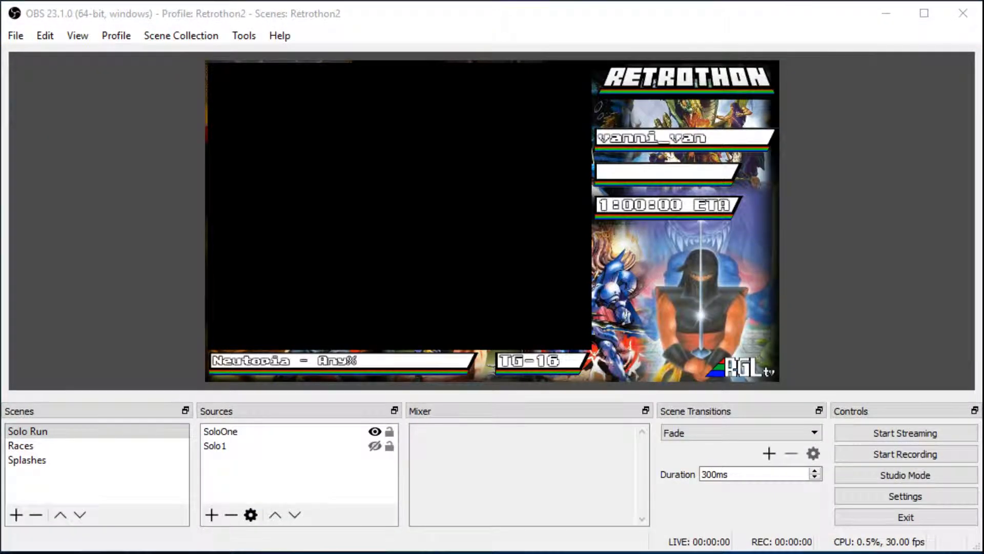
Switch between the RGLtv RTMP Launcher and OBS, selecting the SoloOne source on the way
mouse_move(423, 550)
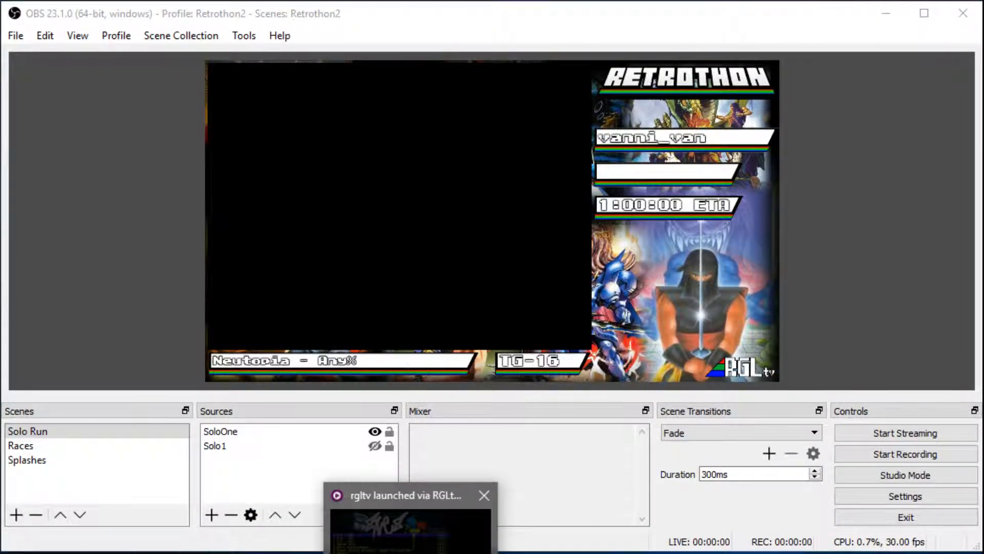
click(410, 530)
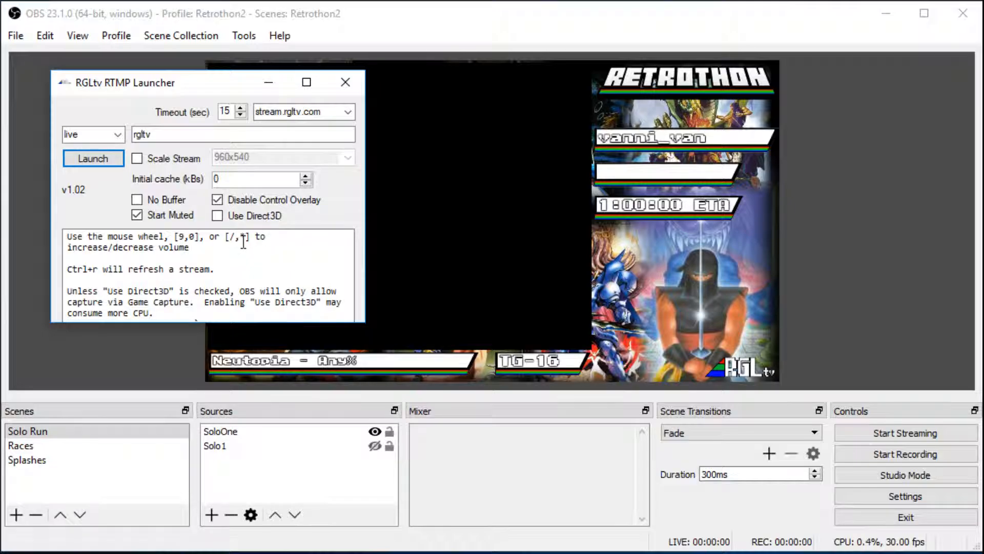
click(143, 337)
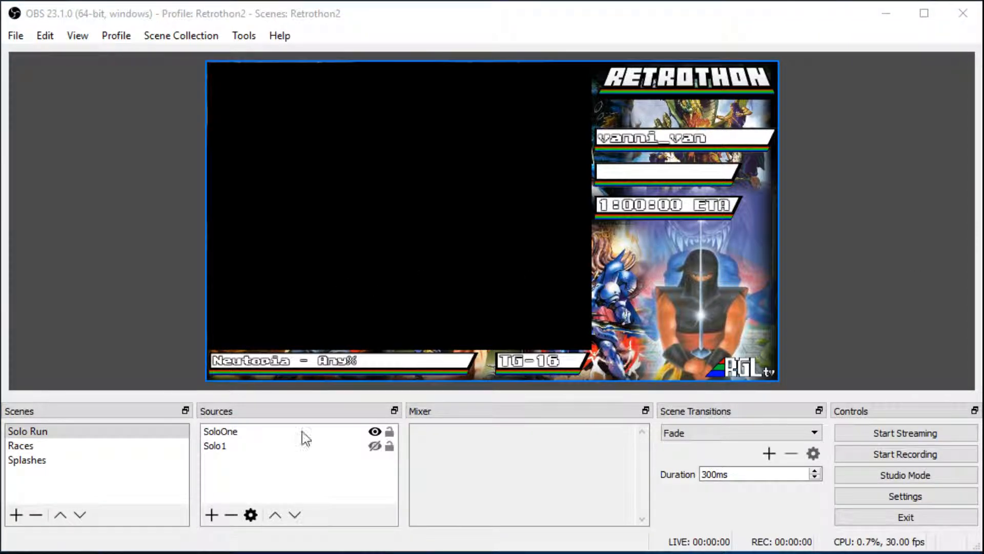
click(314, 478)
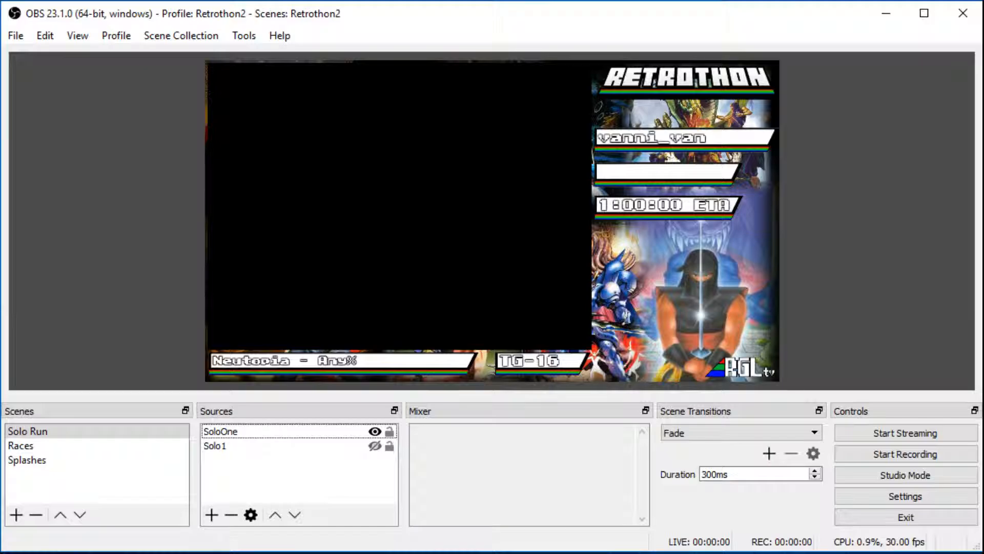
click(794, 548)
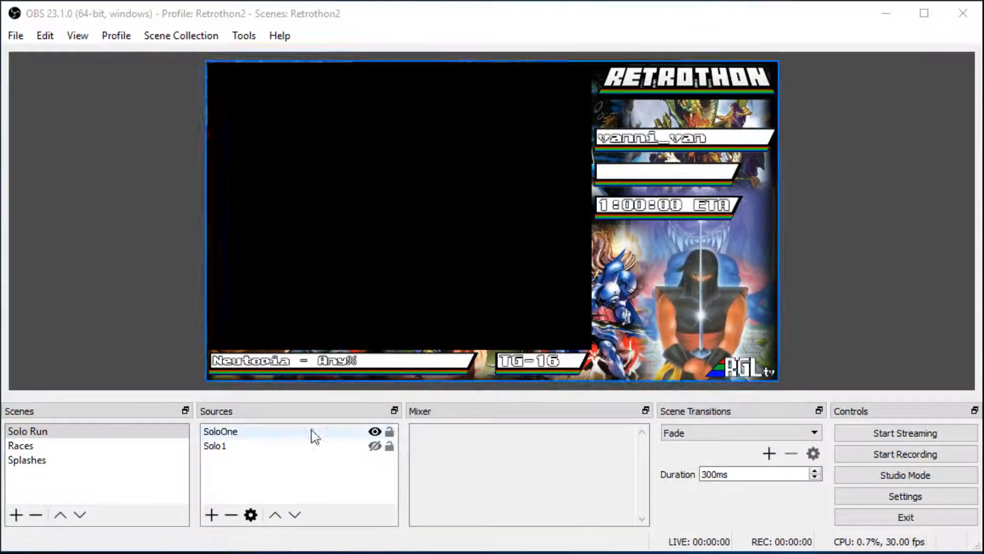
click(212, 514)
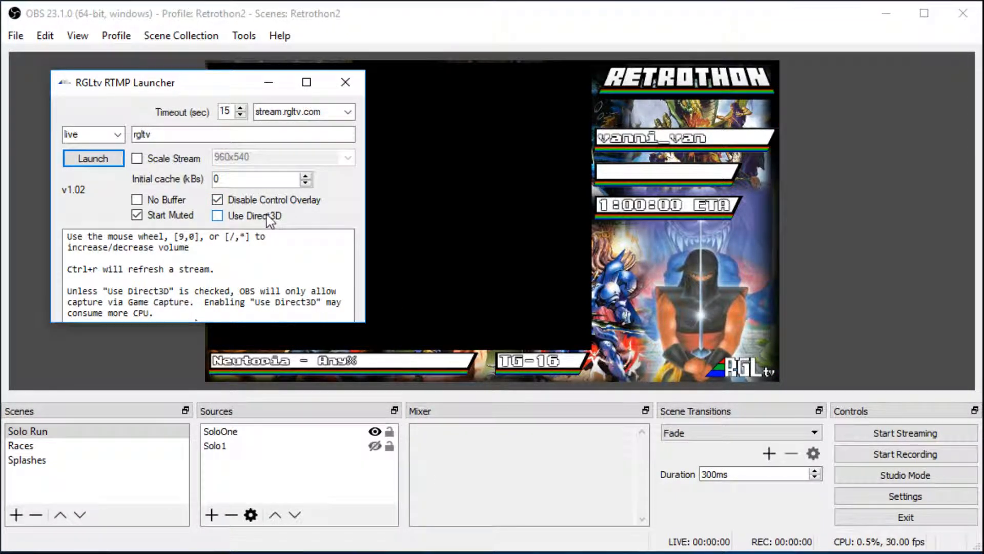
Add a Game Capture source named SoloRunner to the Solo Run scene
click(877, 276)
click(213, 515)
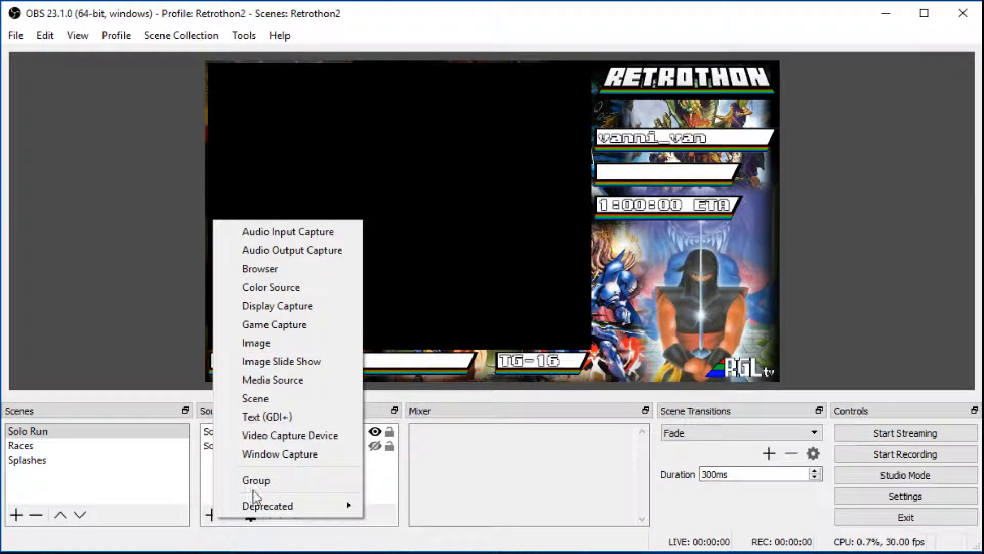
click(290, 325)
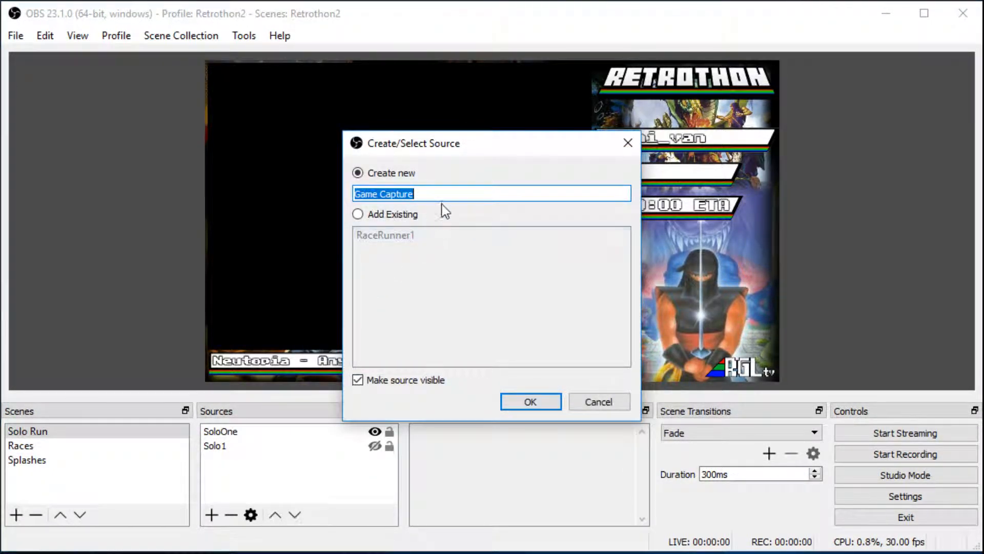
text(SoloRunner1)
key(Return)
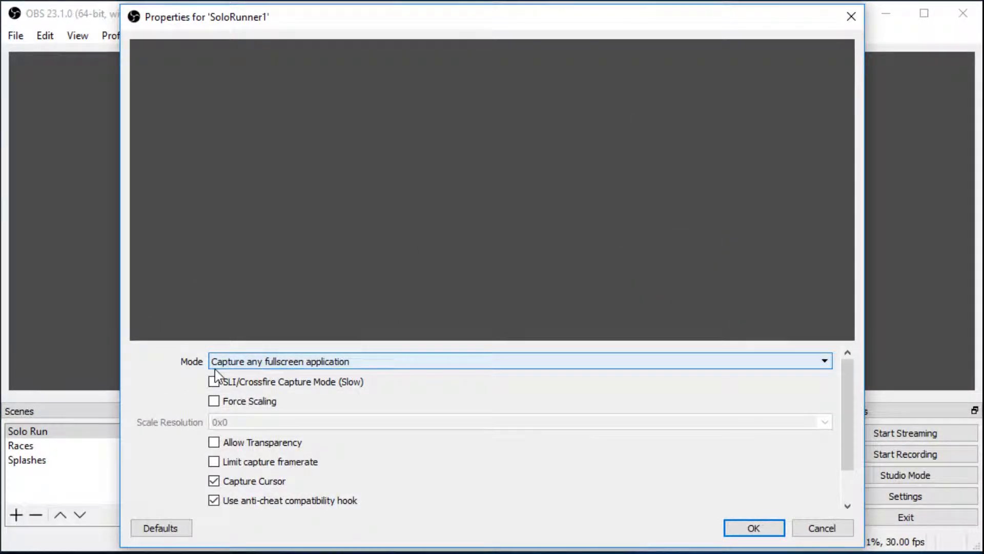
Capture the rgltv stream window specifically, with 'Window title must match' priority
click(284, 363)
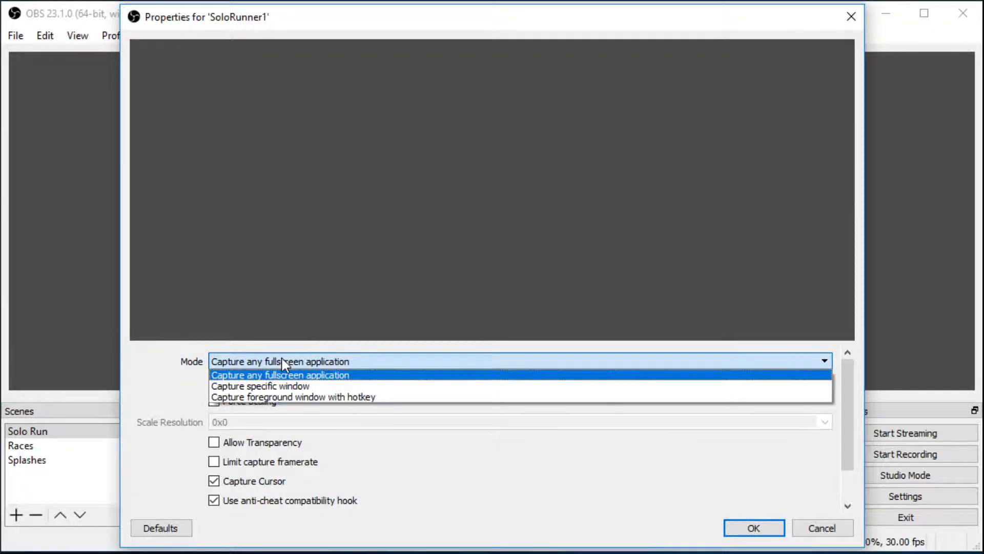
click(291, 386)
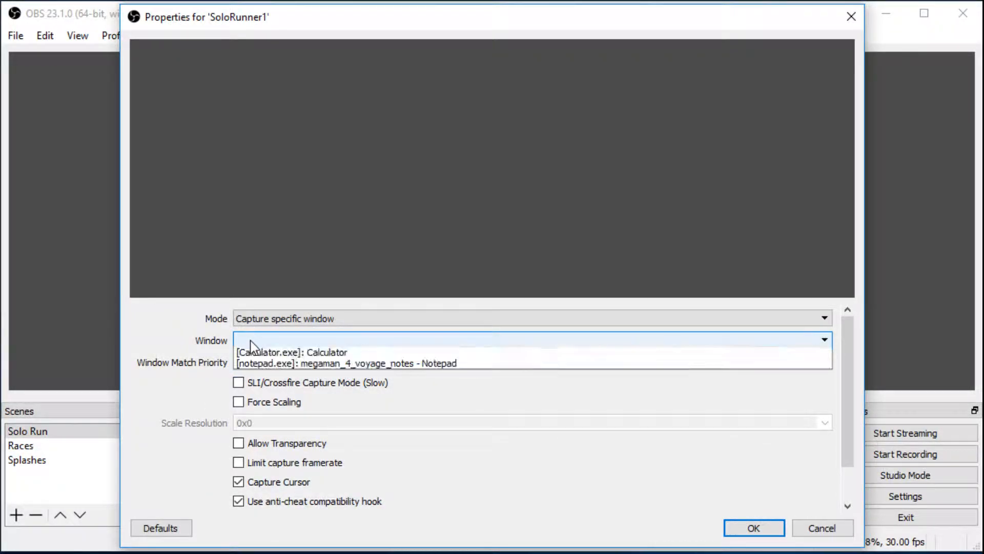
click(250, 339)
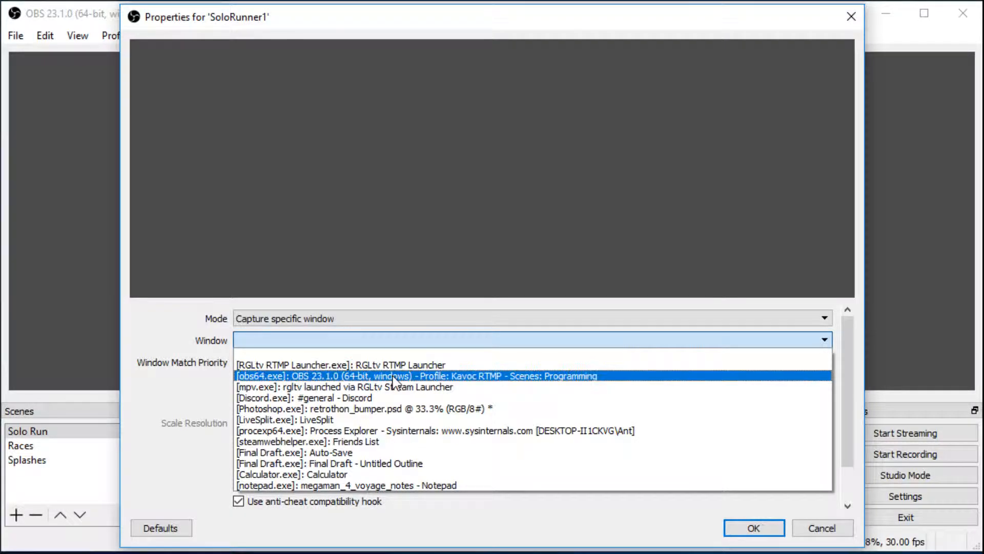
click(394, 391)
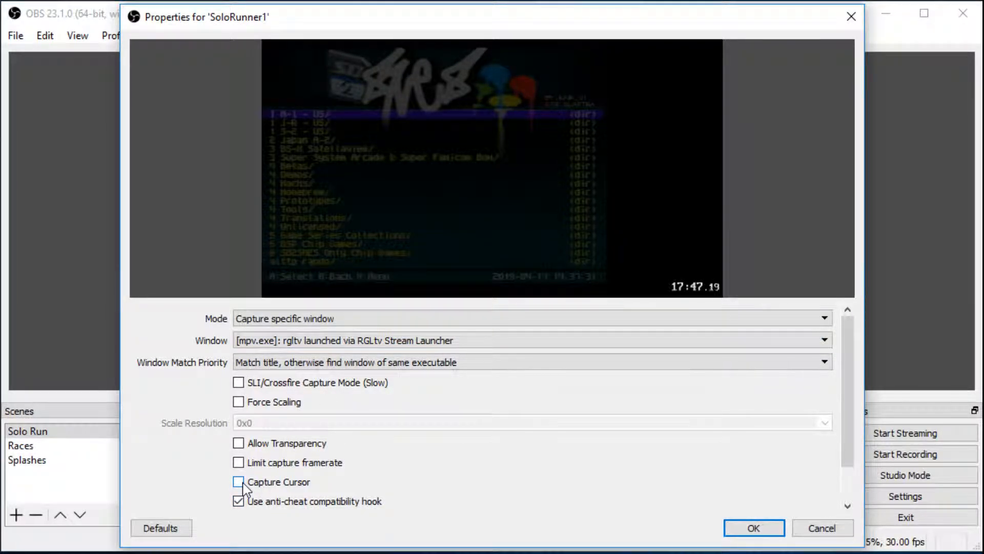
click(406, 364)
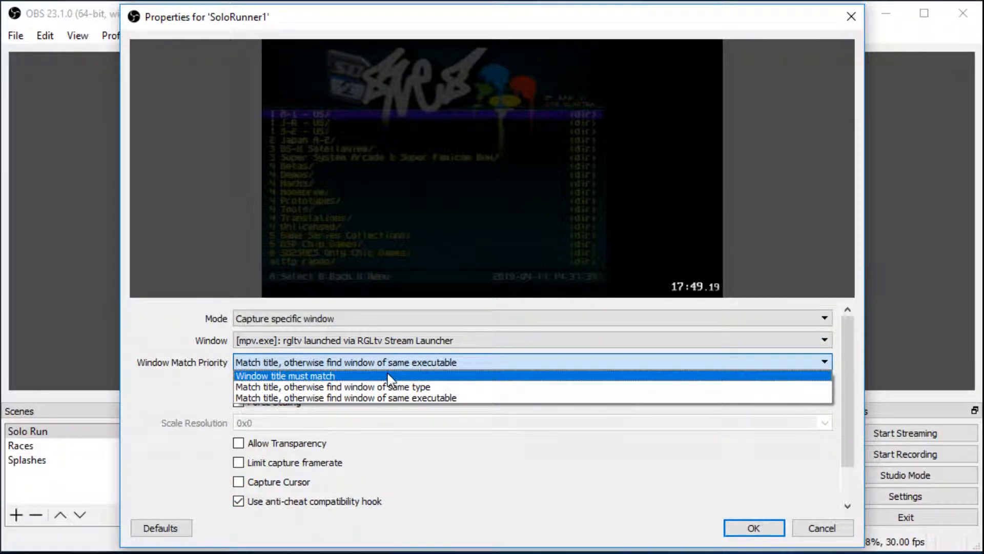
click(390, 378)
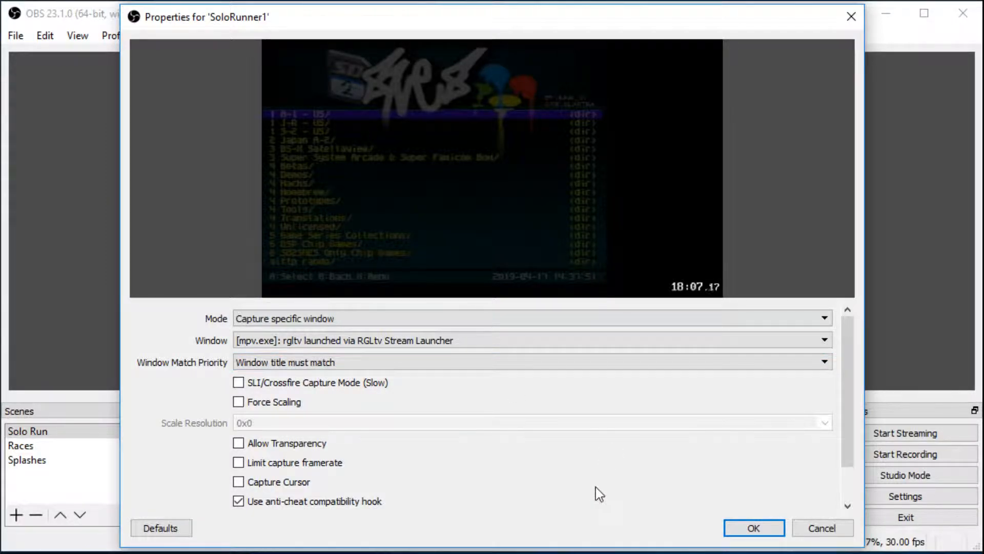
click(751, 528)
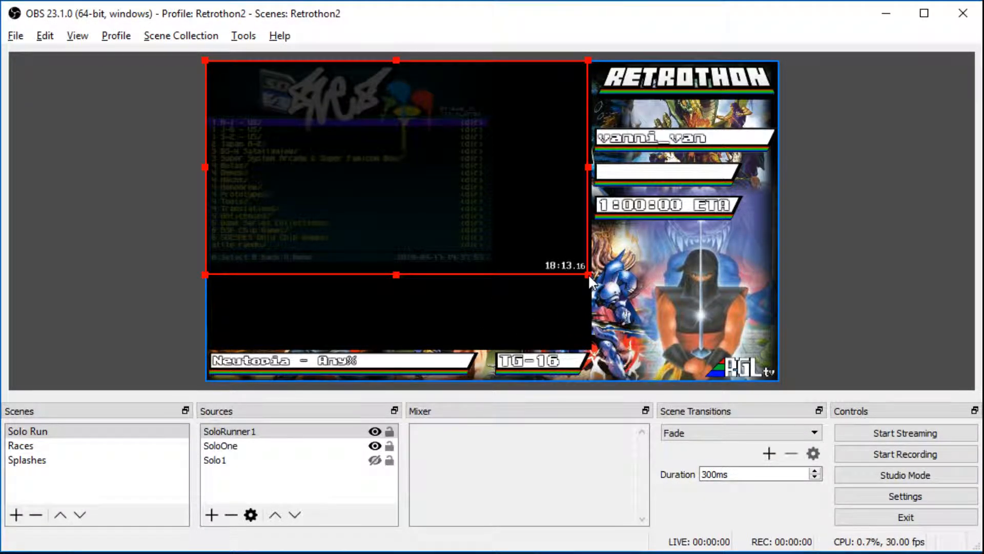
Crop the capture's right edge, enlarge it into the game area, and drag SoloRunner1 below SoloOne
drag(589, 275, 513, 275)
drag(407, 236, 411, 238)
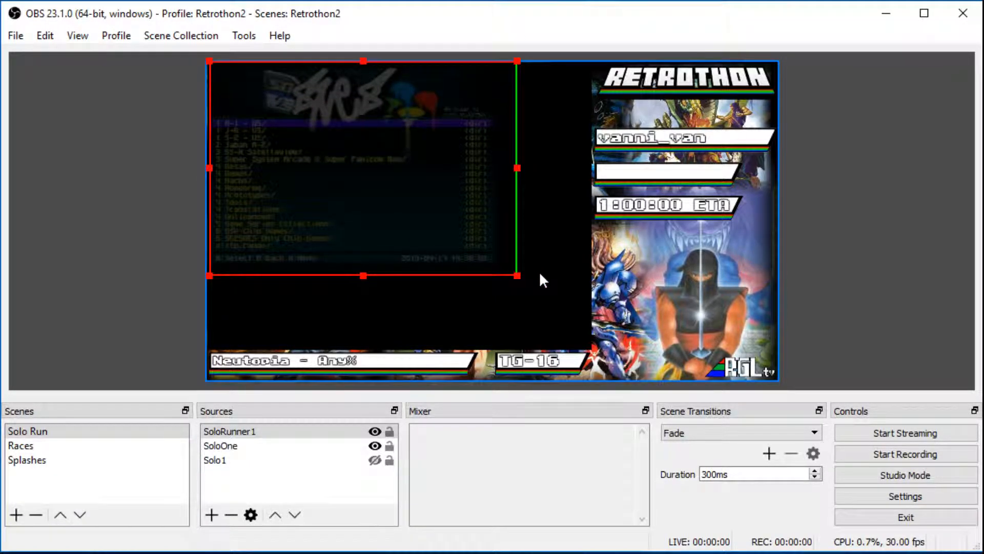
drag(517, 276, 596, 359)
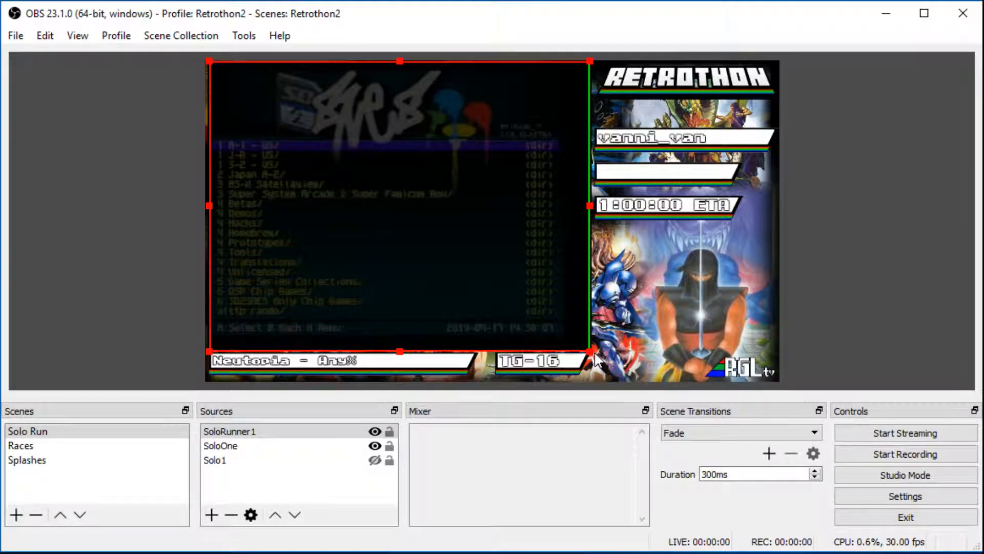
drag(313, 431, 315, 445)
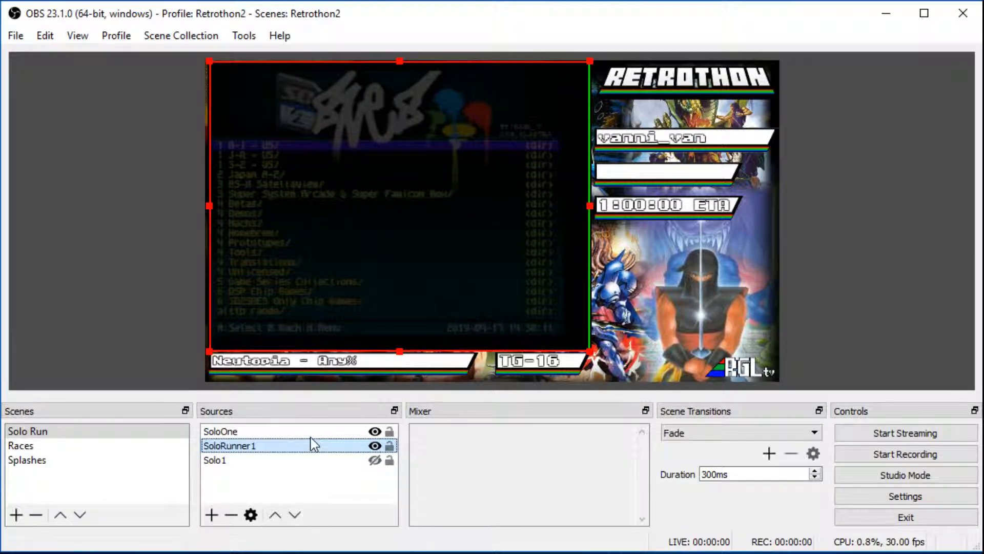
click(64, 256)
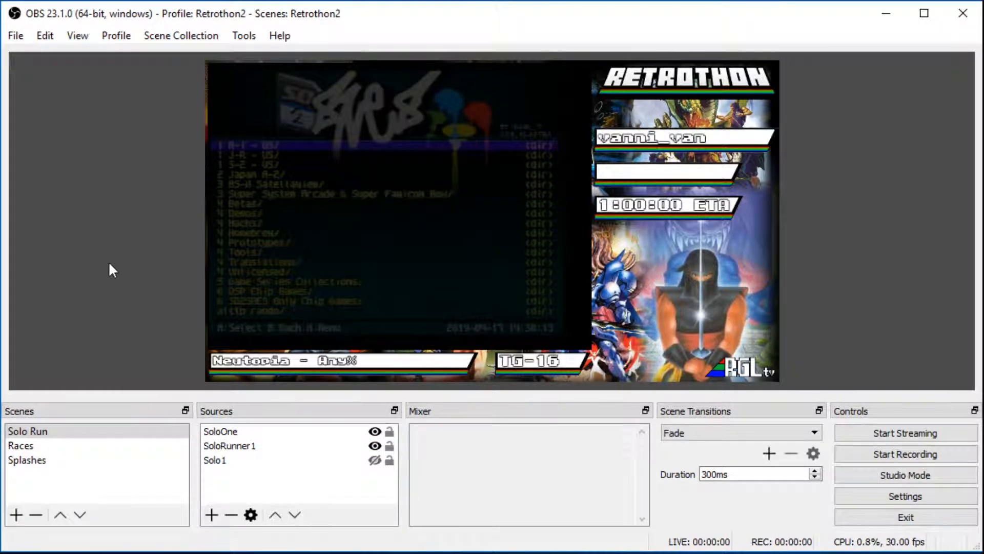
click(262, 446)
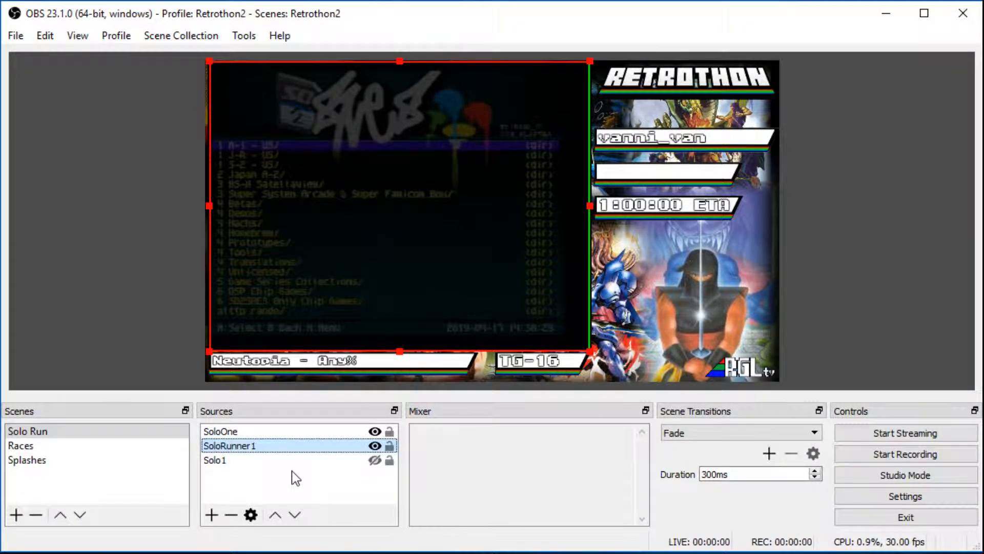
Paste a reference copy of SoloRunner1 and lock the original in place
right_click(257, 449)
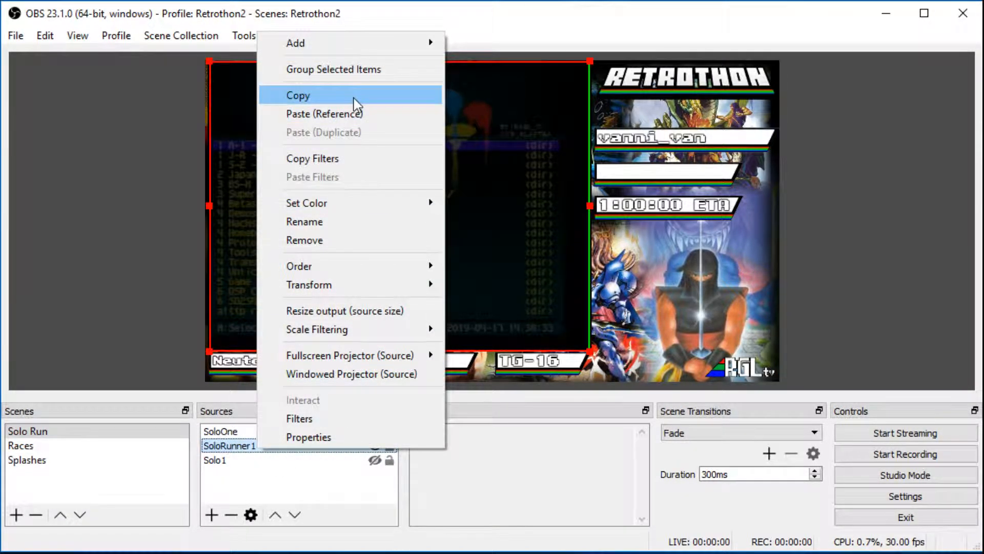
click(353, 97)
right_click(265, 450)
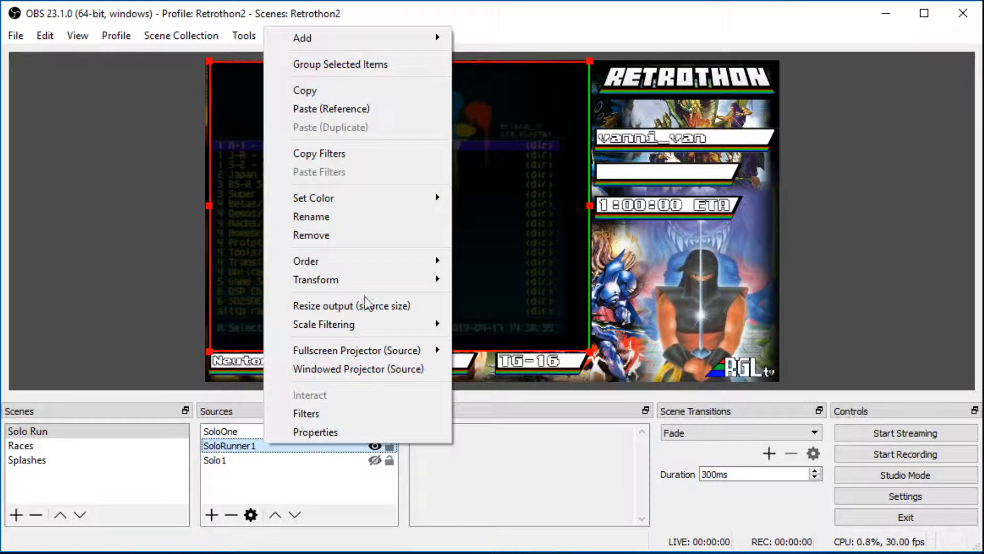
click(364, 109)
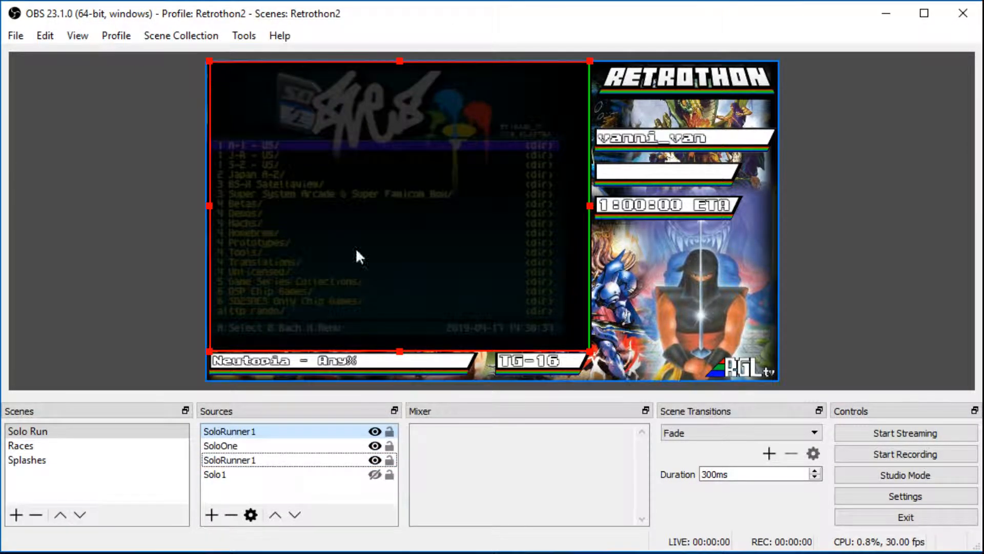
click(289, 460)
click(390, 460)
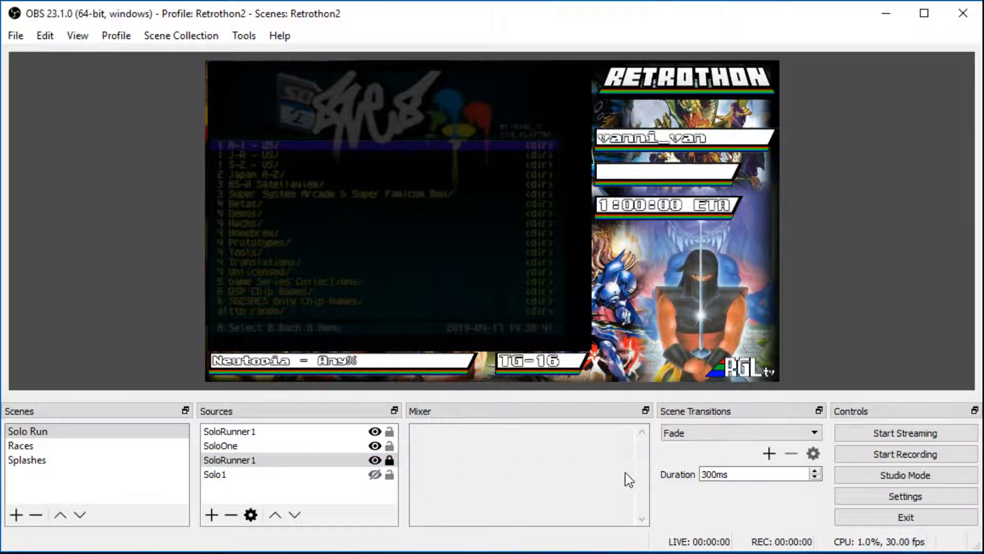
Alt-crop the copy down to just the timer and place it in the bar under the runner name
click(308, 435)
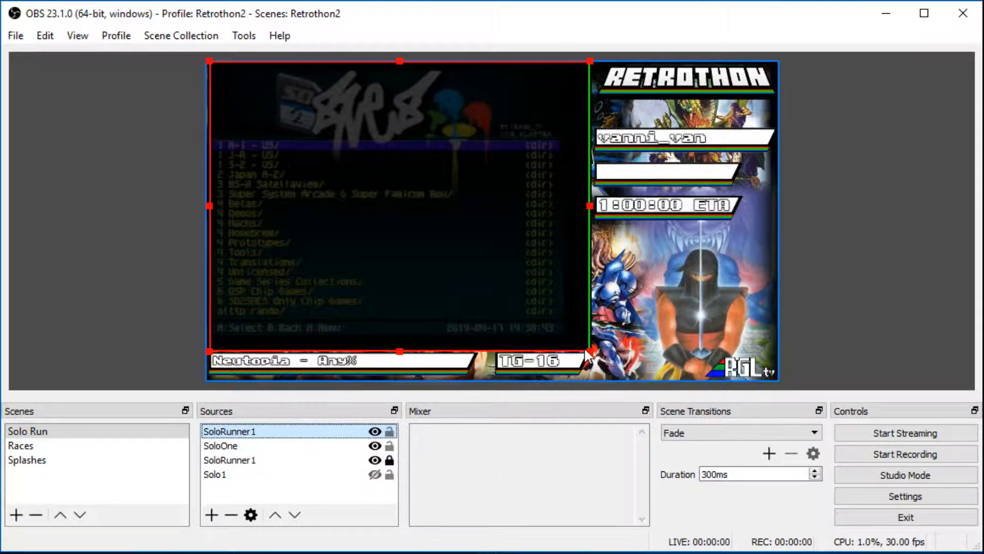
key(alt)
drag(595, 354, 712, 352)
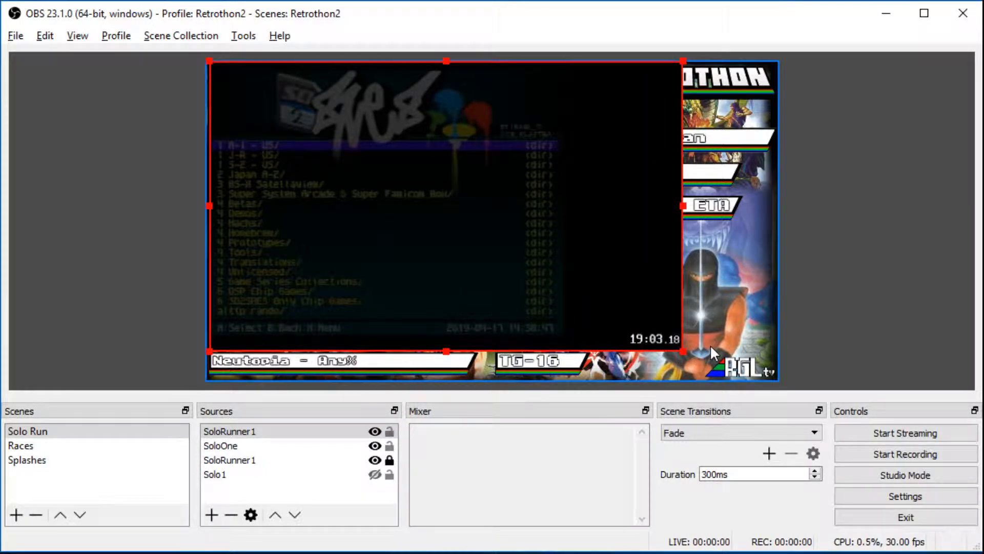
drag(209, 61, 706, 170)
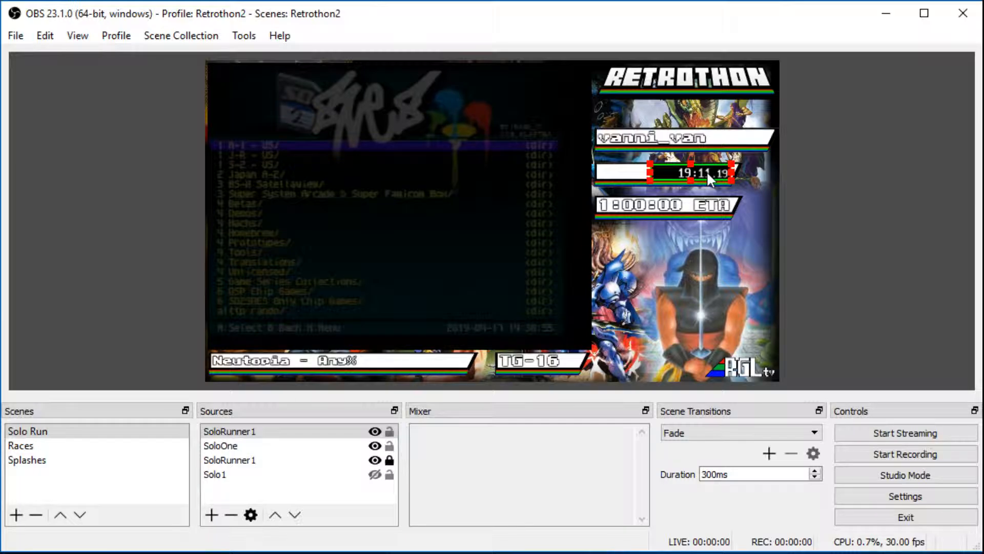
click(713, 269)
click(662, 171)
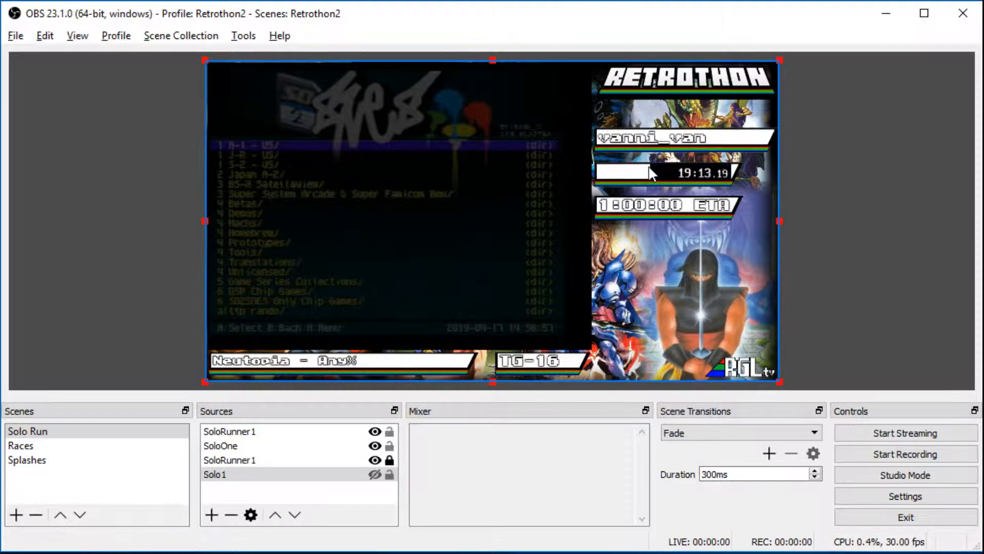
click(649, 166)
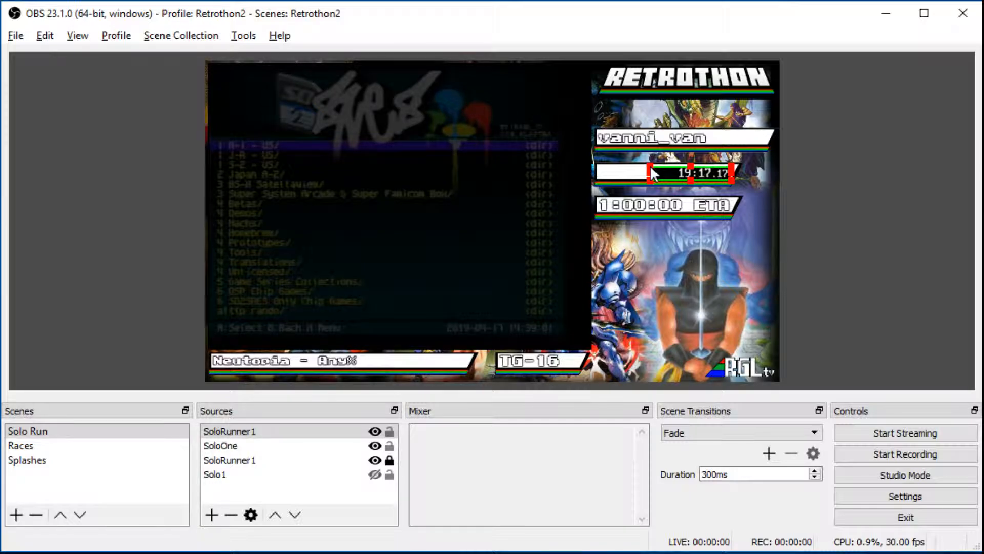
drag(666, 171, 664, 168)
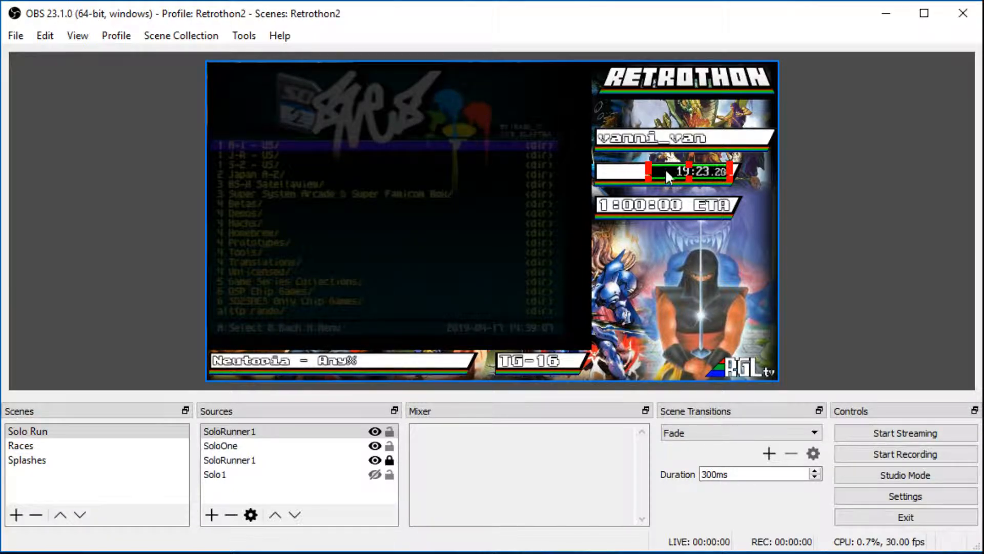
click(741, 208)
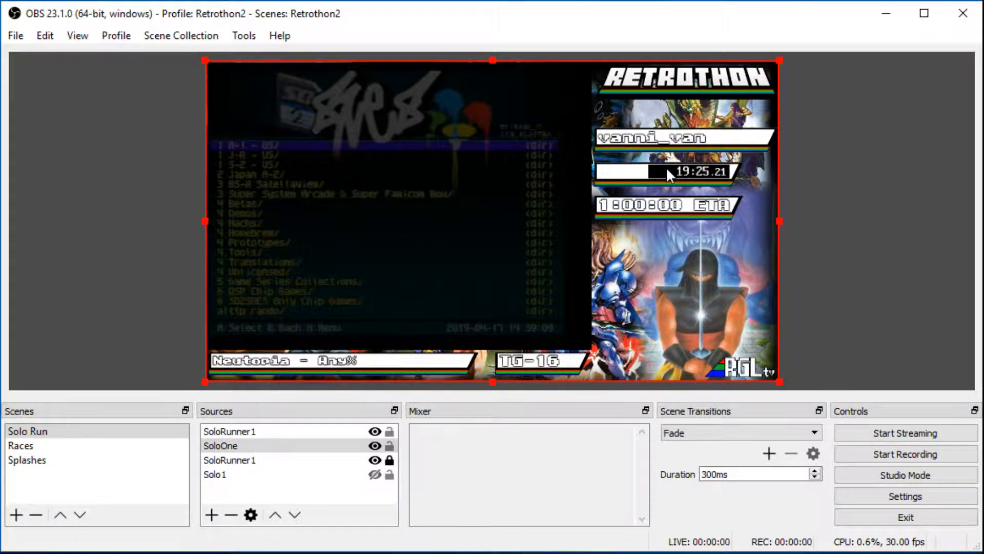
right_click(257, 446)
click(319, 419)
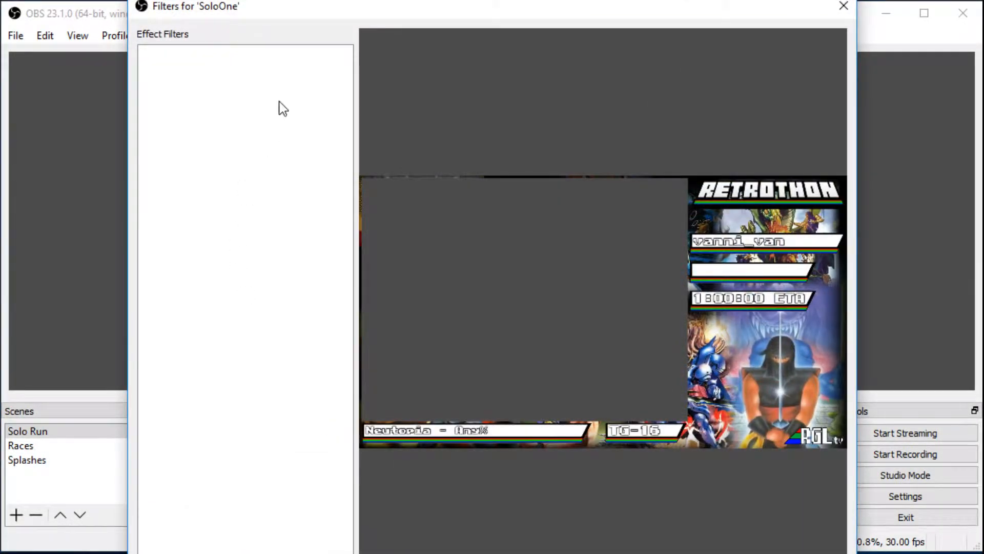
click(843, 5)
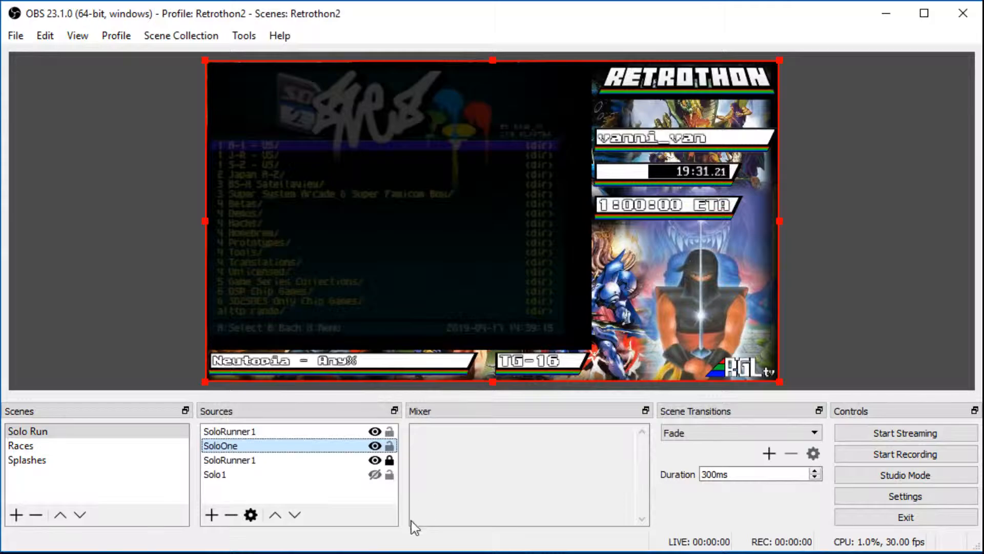
click(260, 434)
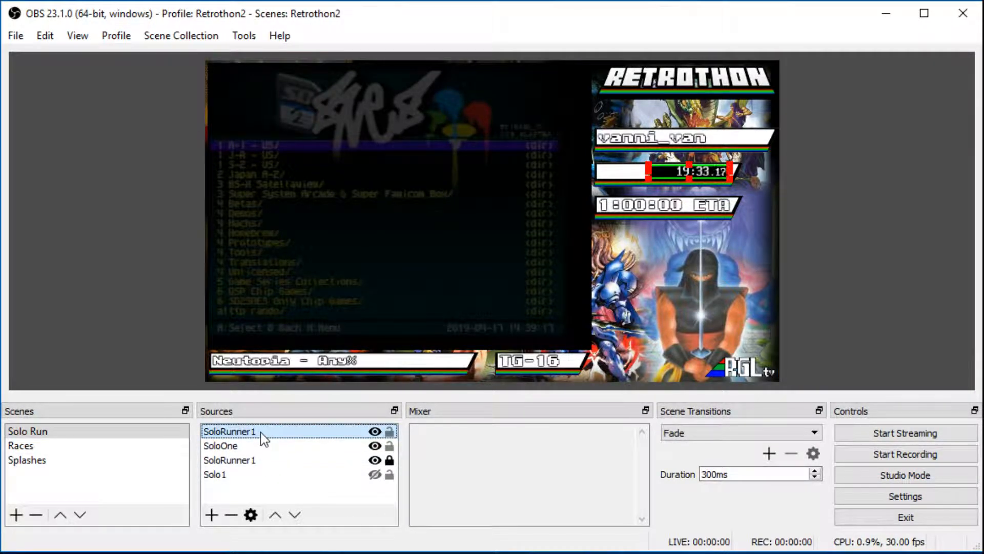
right_click(260, 431)
click(326, 403)
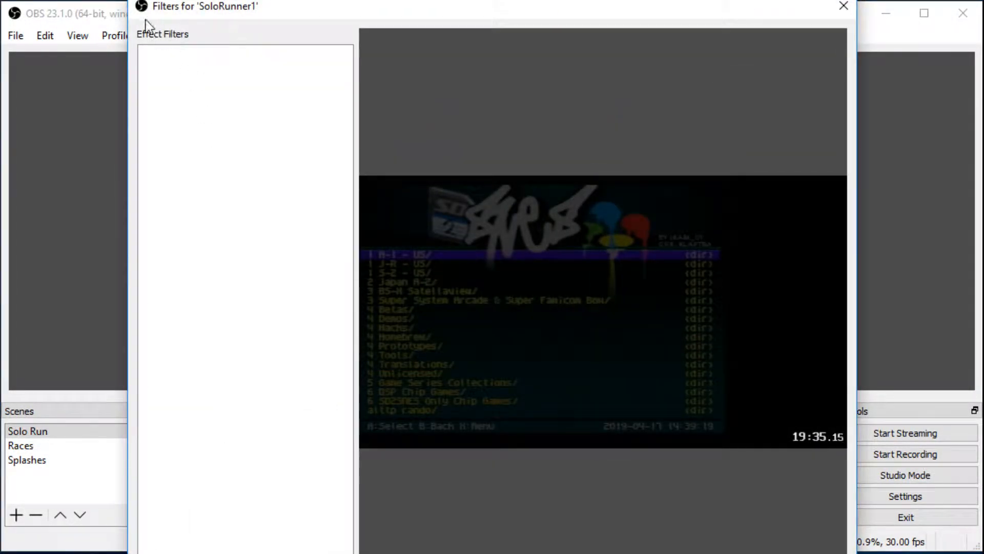
drag(187, 10, 204, 20)
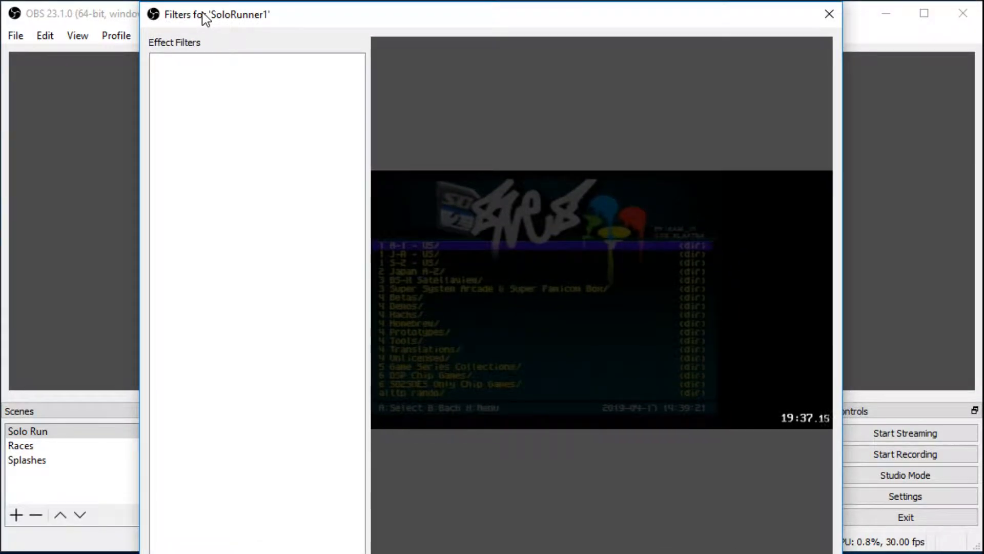
click(156, 553)
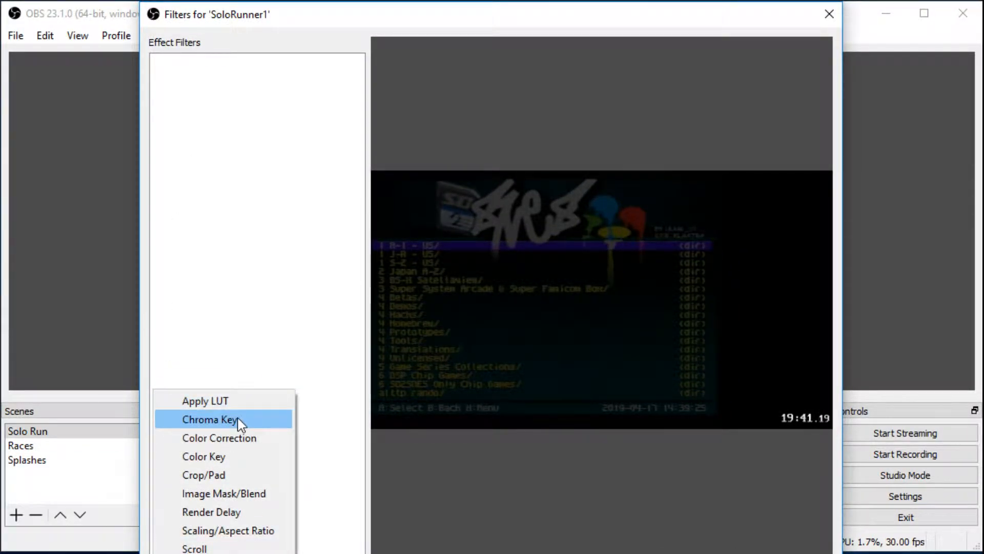
click(241, 439)
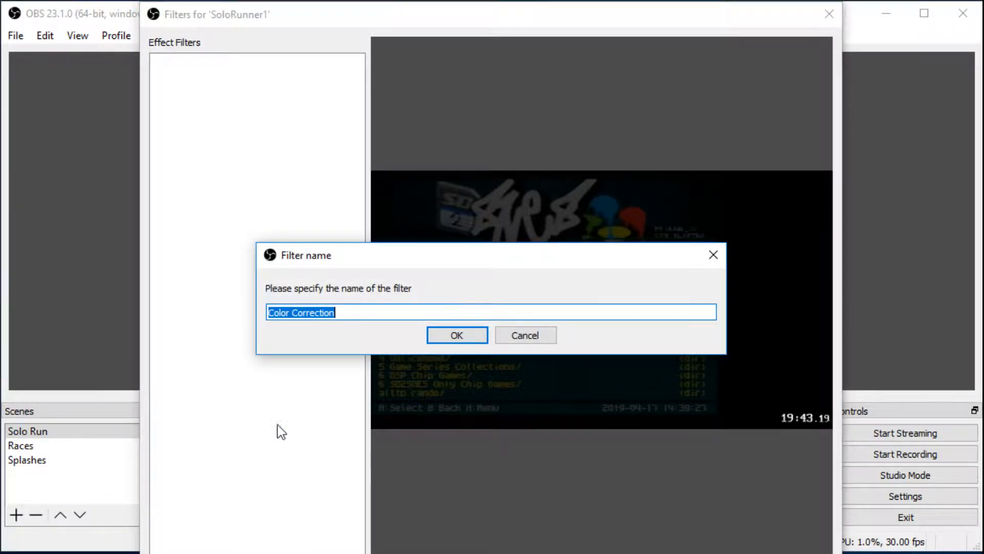
click(449, 334)
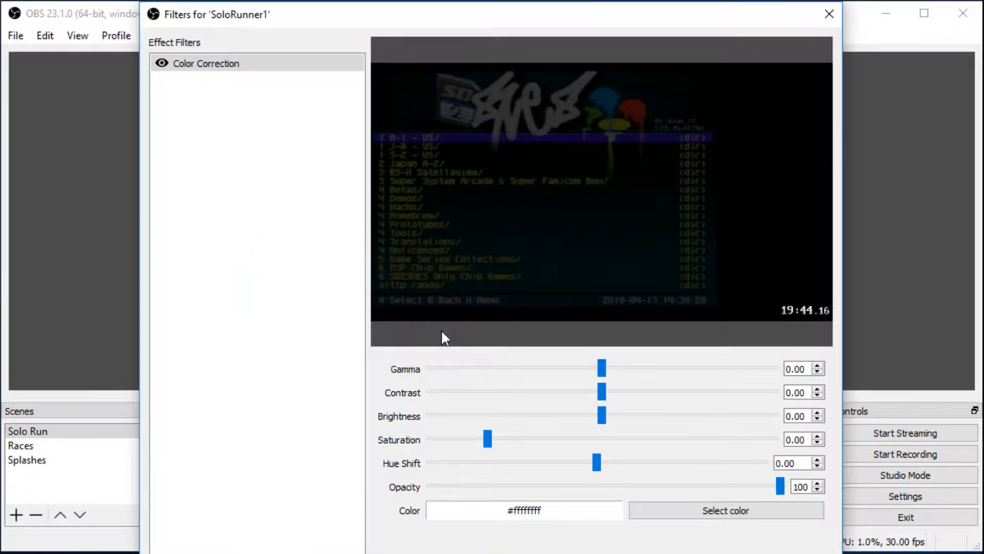
click(671, 513)
click(380, 301)
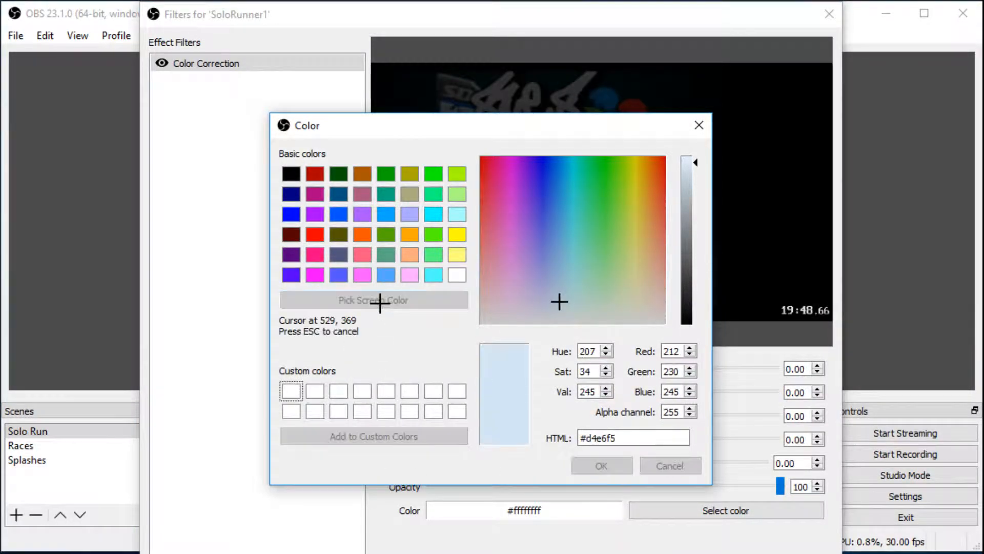
click(758, 306)
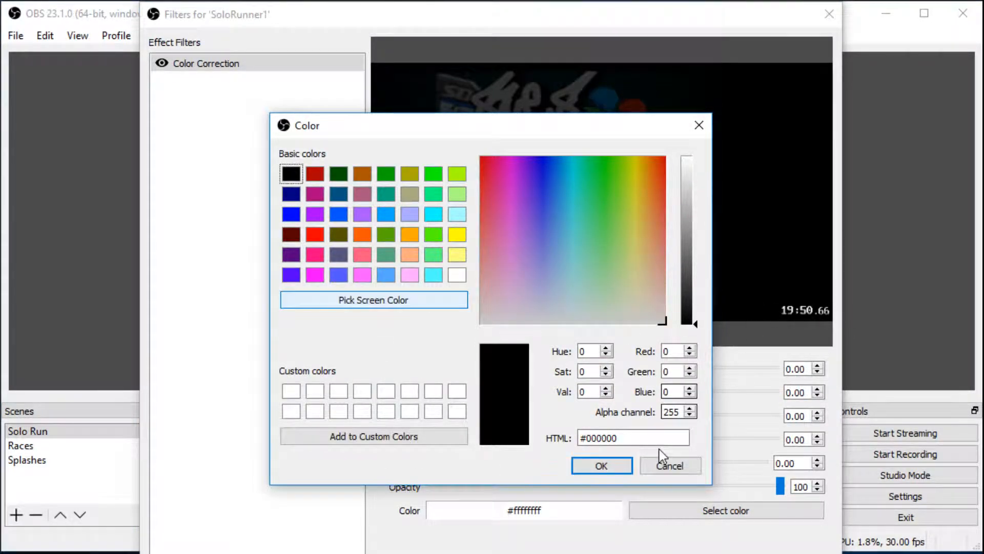
click(594, 467)
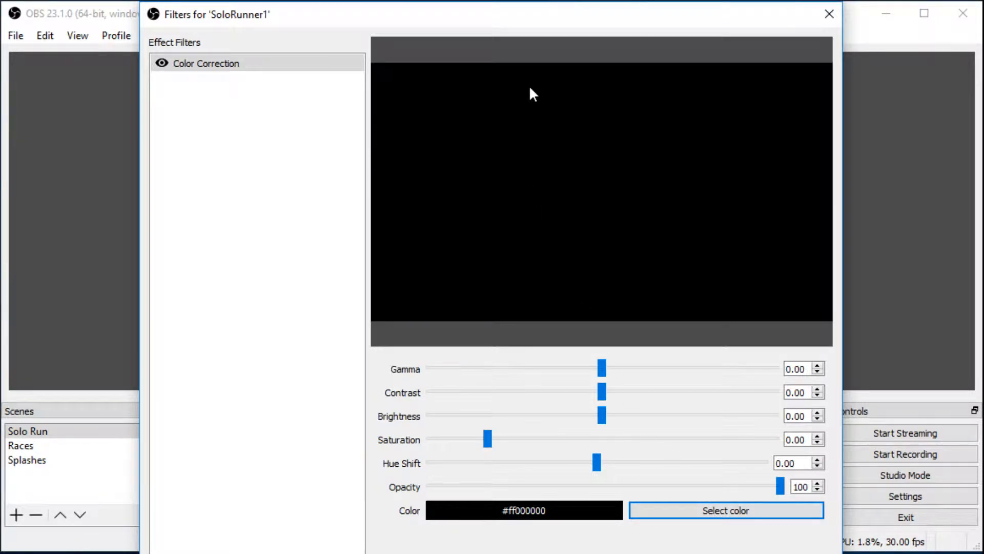
drag(602, 369, 456, 370)
drag(593, 392, 512, 398)
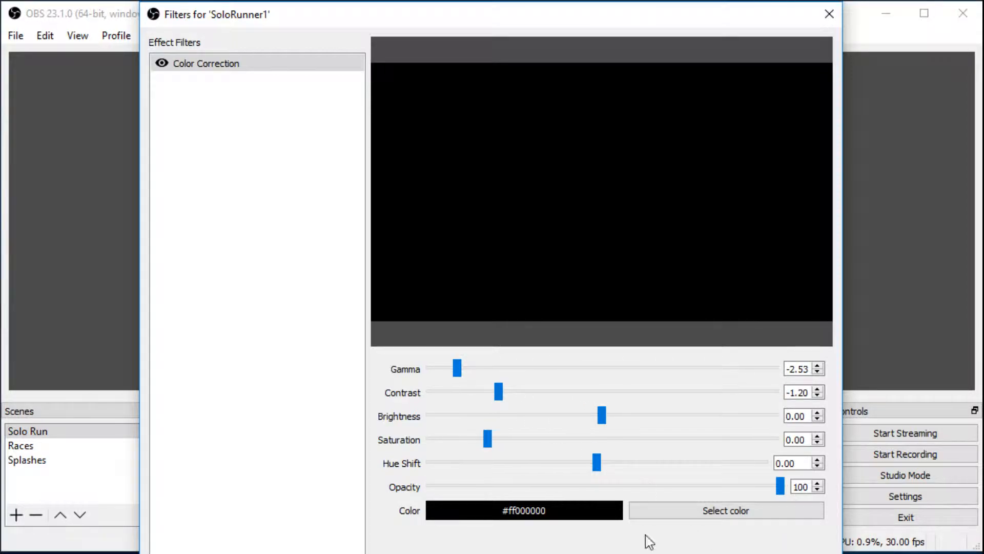
key(Delete)
click(543, 333)
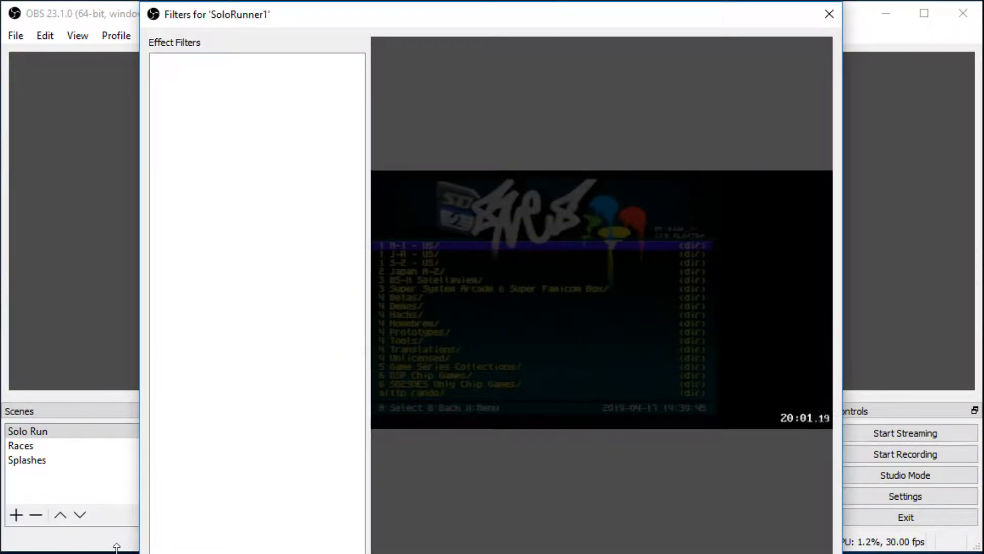
click(162, 551)
click(242, 413)
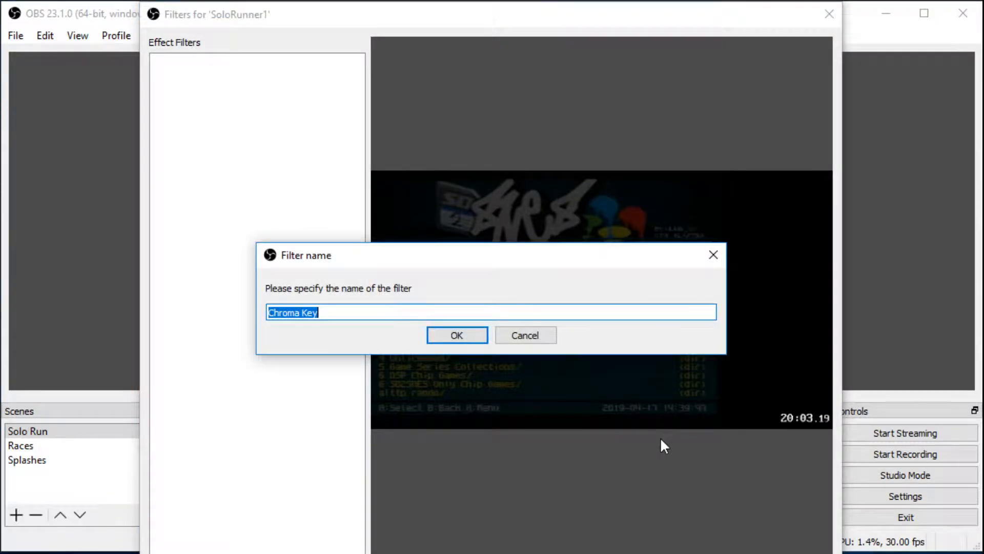
click(455, 338)
click(545, 370)
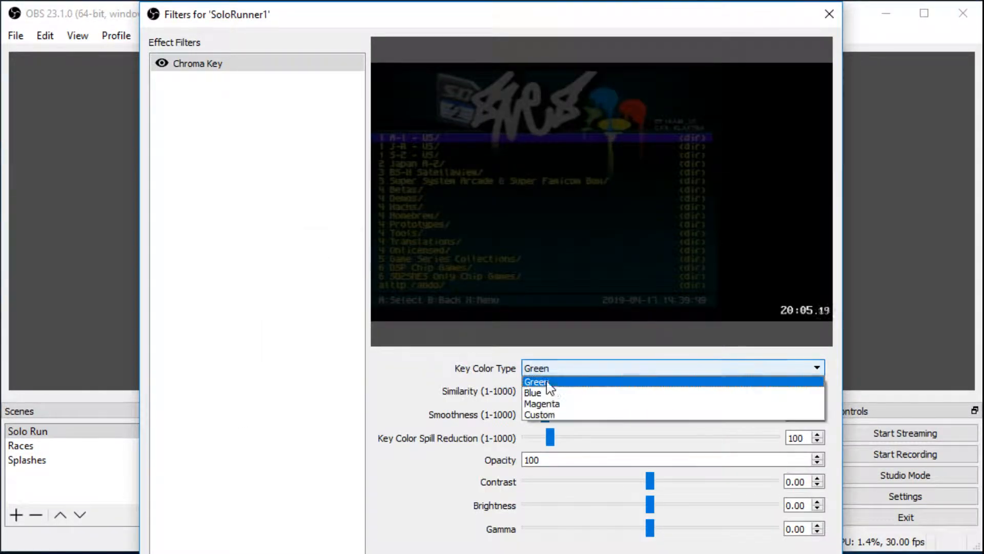
click(554, 410)
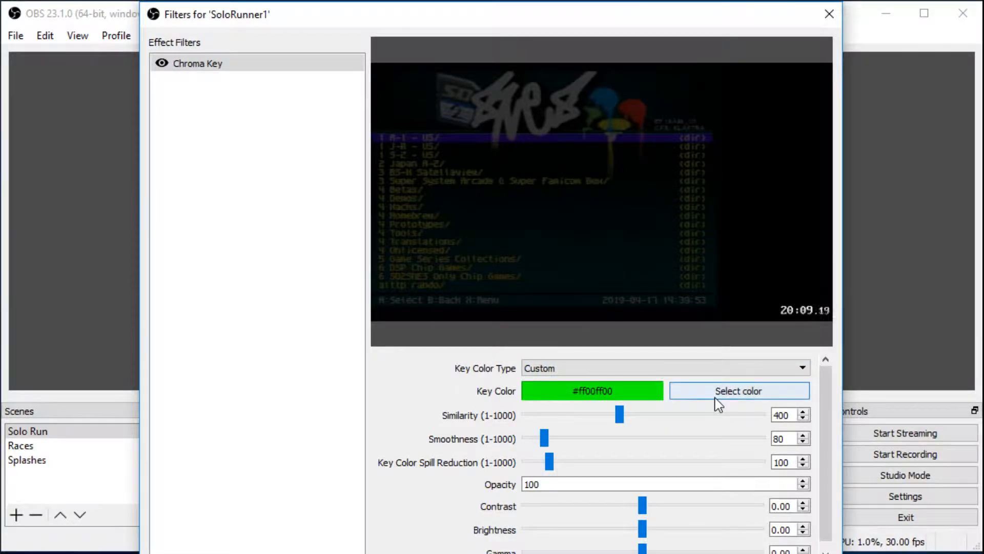
click(733, 391)
click(428, 300)
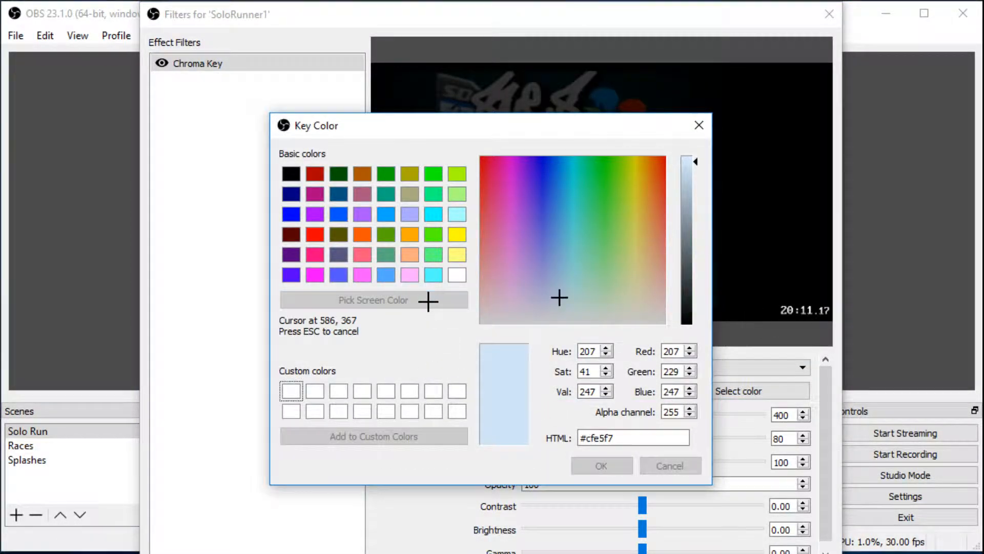
click(756, 307)
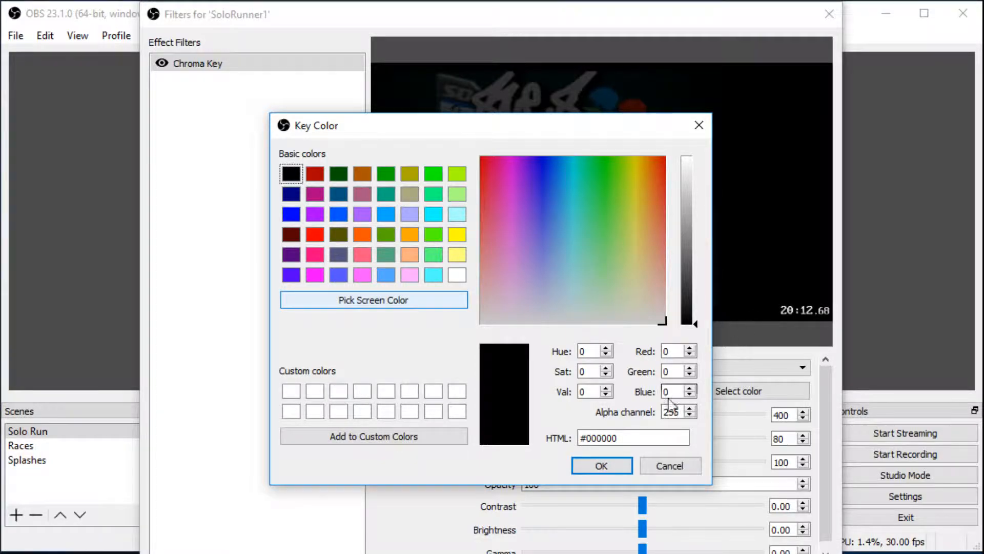
click(602, 466)
drag(617, 419, 558, 414)
drag(657, 419, 497, 419)
drag(545, 439, 634, 422)
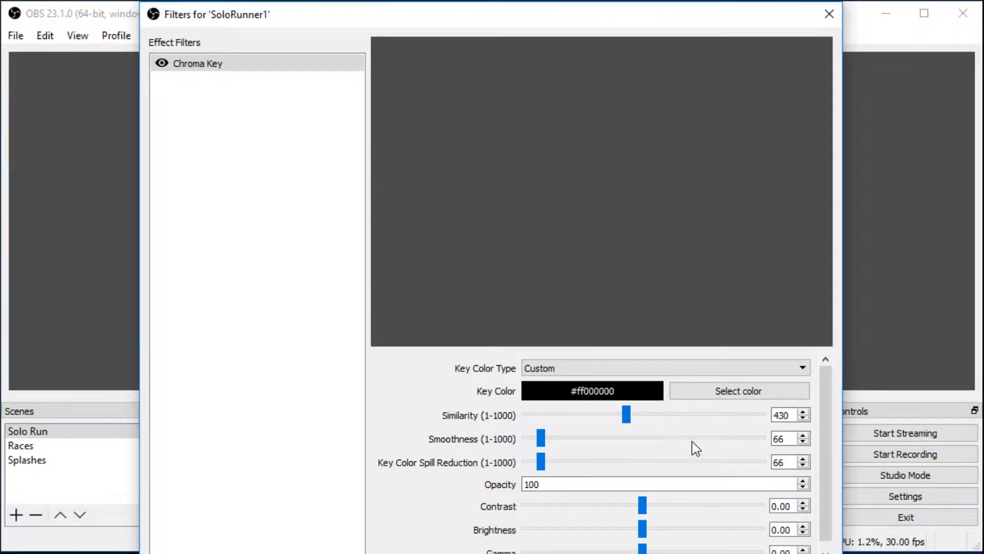
click(165, 548)
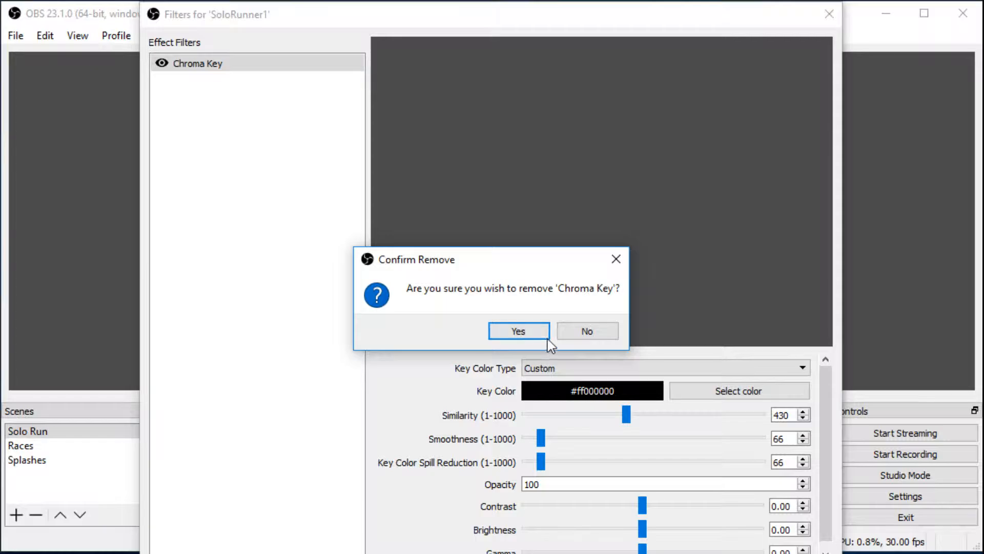
click(522, 332)
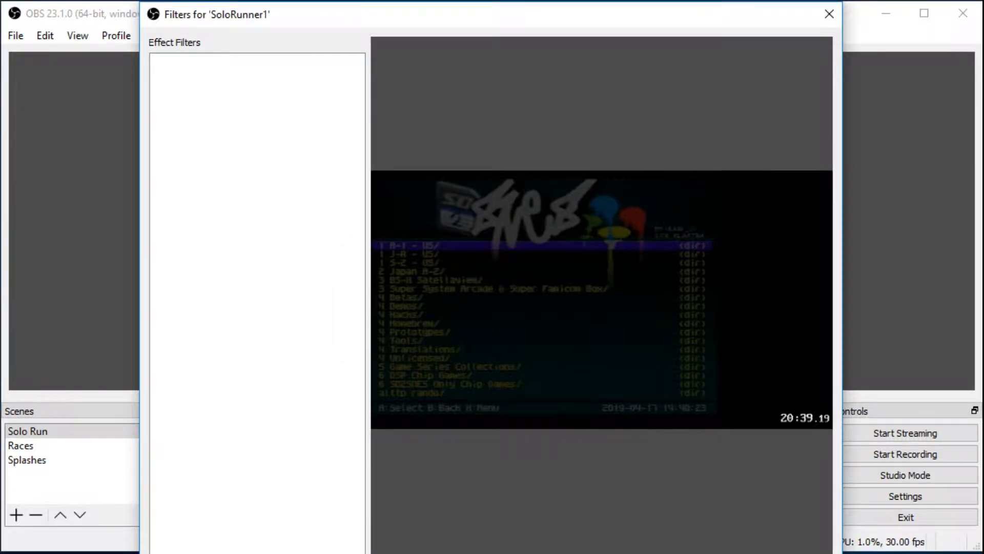
Close the SoloRunner1 filters, then inspect the SoloOne, Solo1 and SoloRunner1 timer sources in the preview
key(Escape)
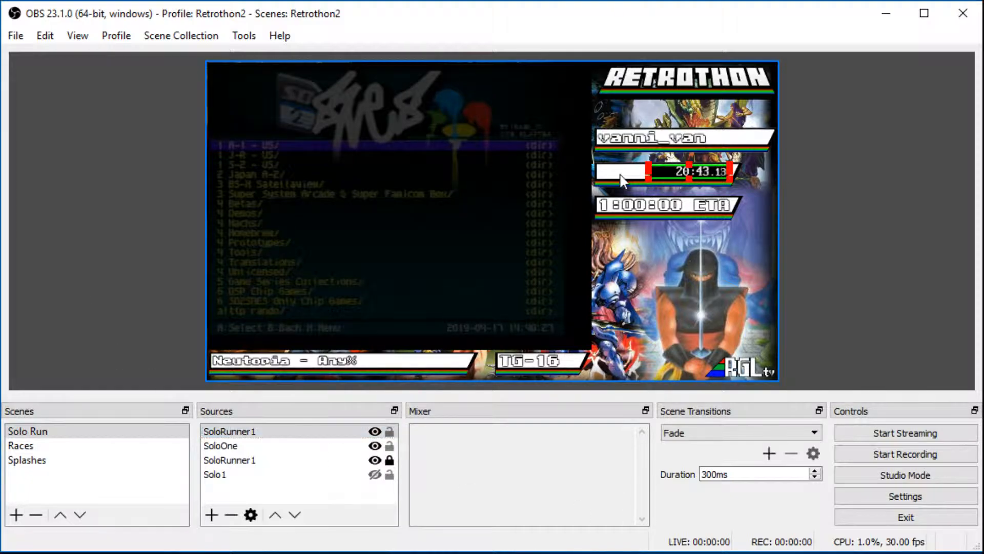
click(718, 310)
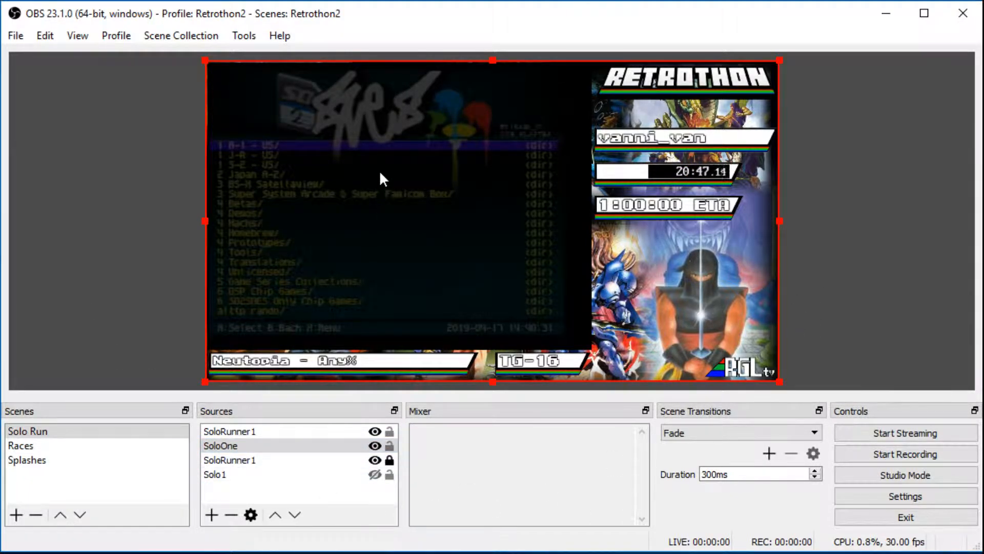
click(475, 223)
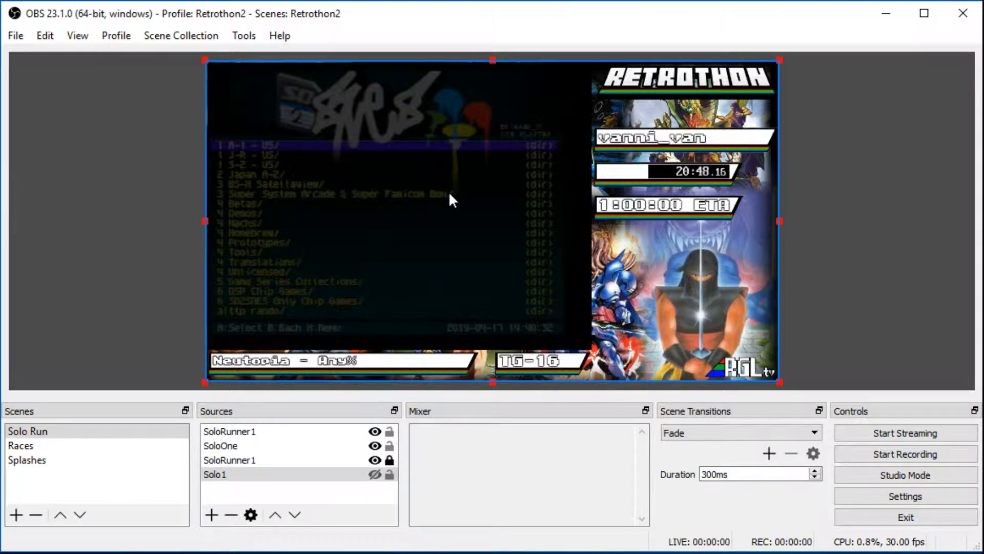
click(687, 169)
click(896, 226)
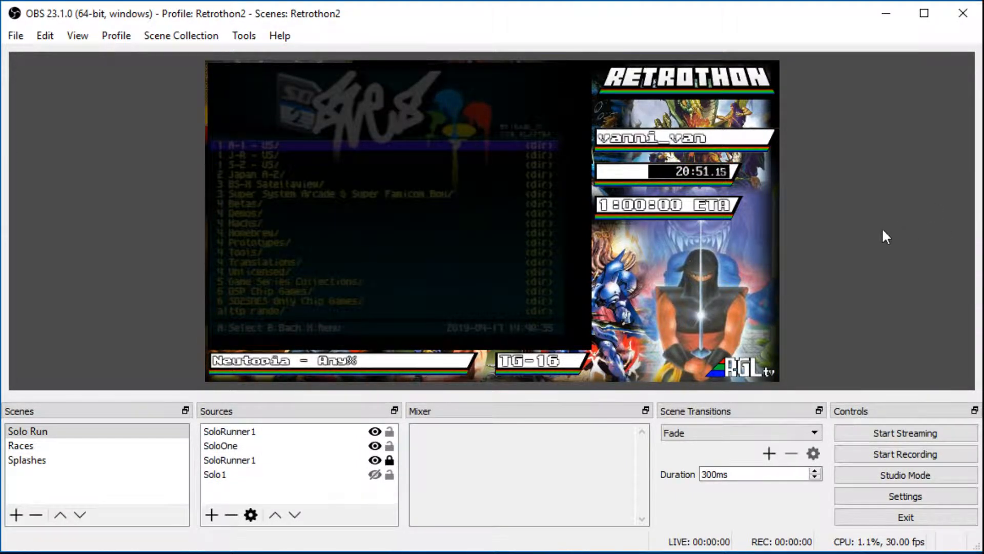
Enable Studio Mode with Splashes in Preview and bring up the add-source type list
click(861, 473)
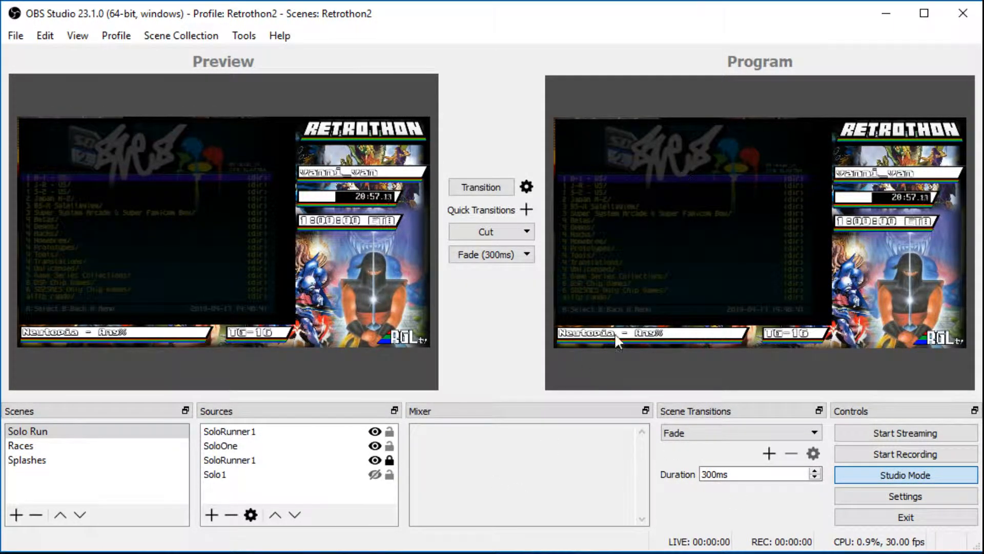
click(107, 460)
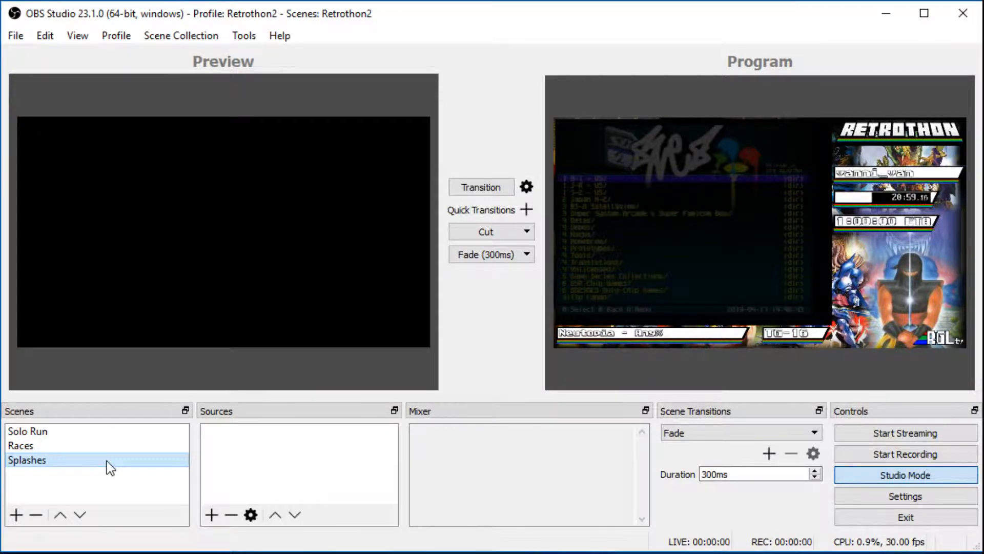
click(79, 447)
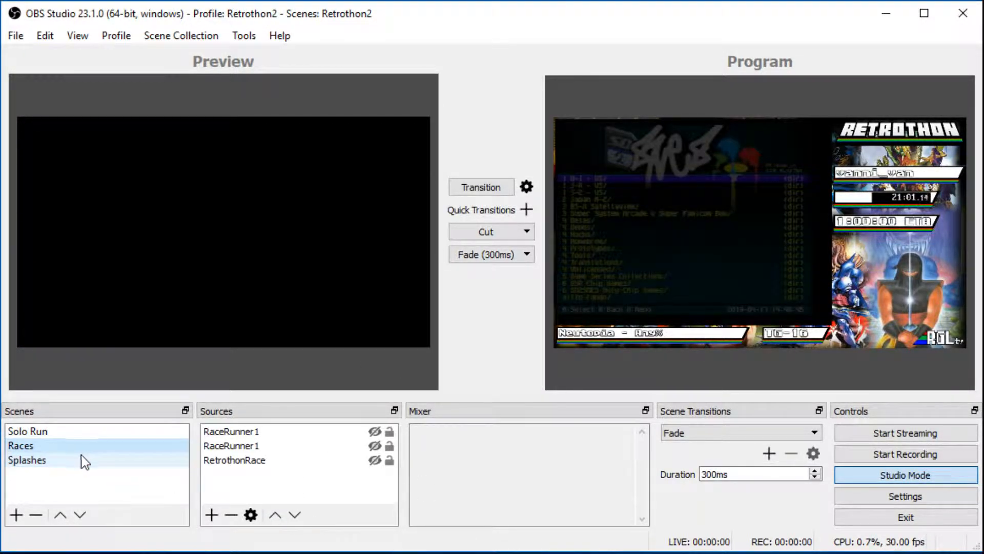
click(75, 460)
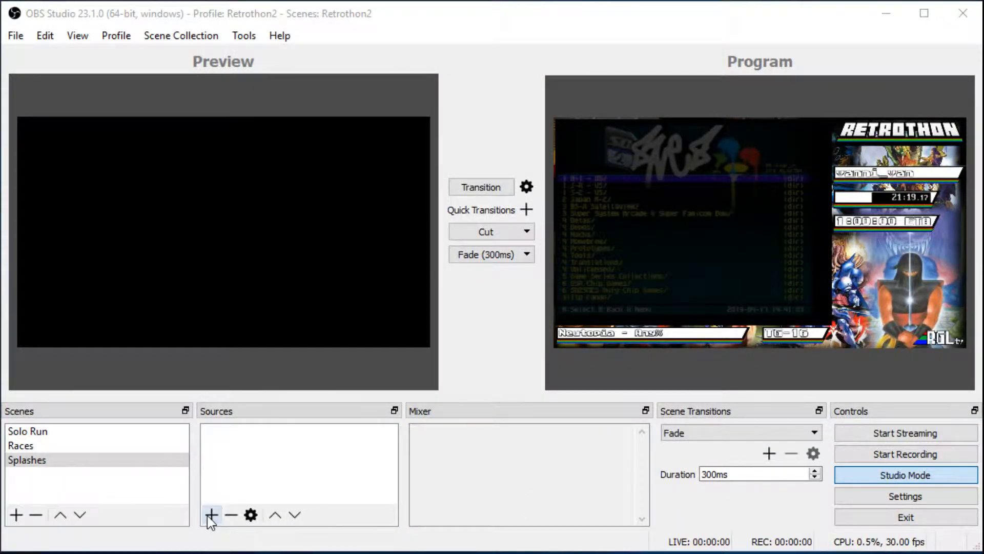
click(211, 514)
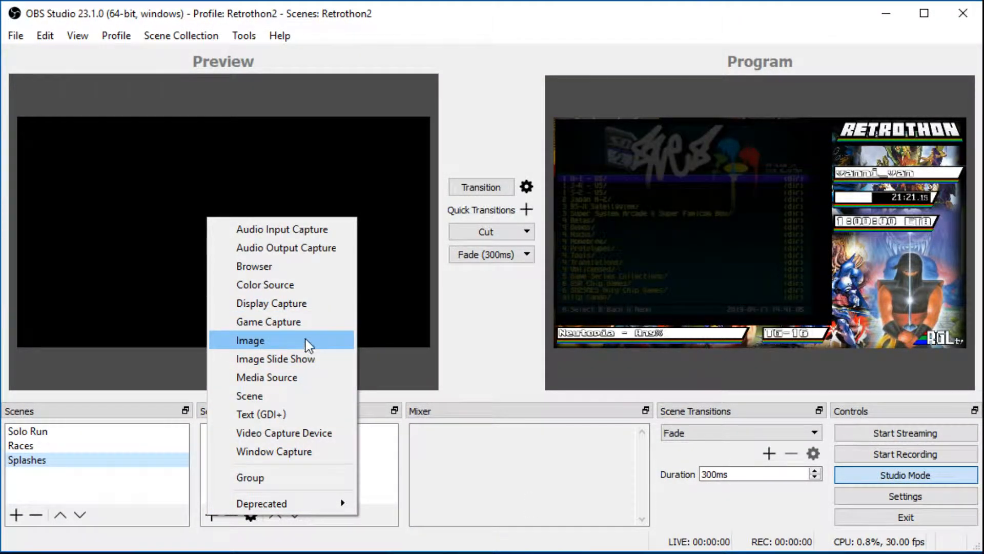
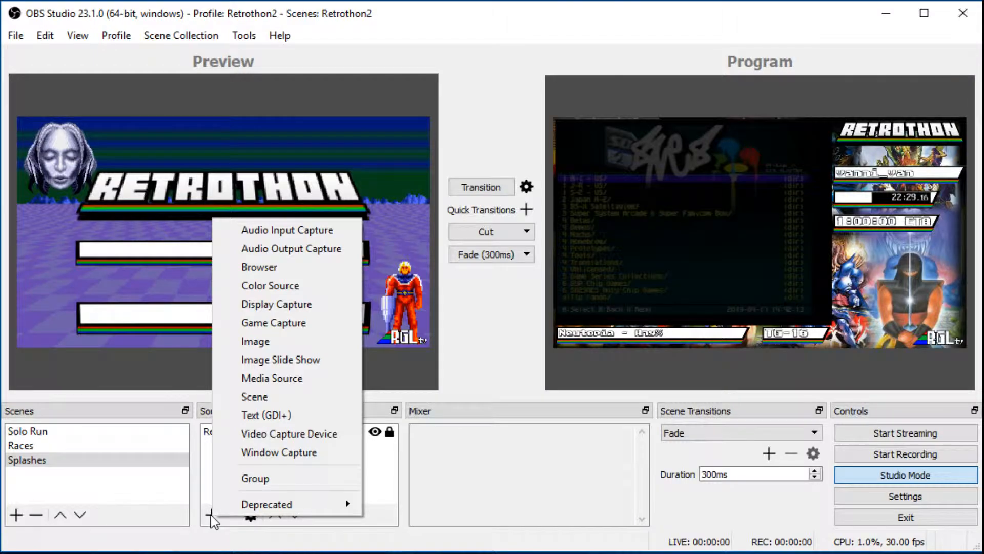
Add a Text (FreeType 2) source named Runner
click(211, 516)
click(211, 515)
mouse_move(308, 503)
click(420, 505)
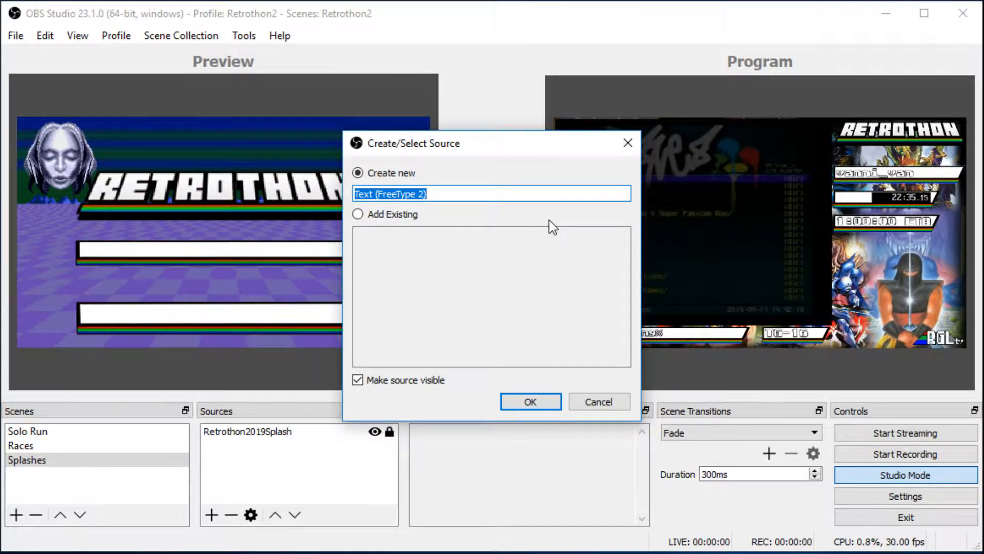
text(Runner)
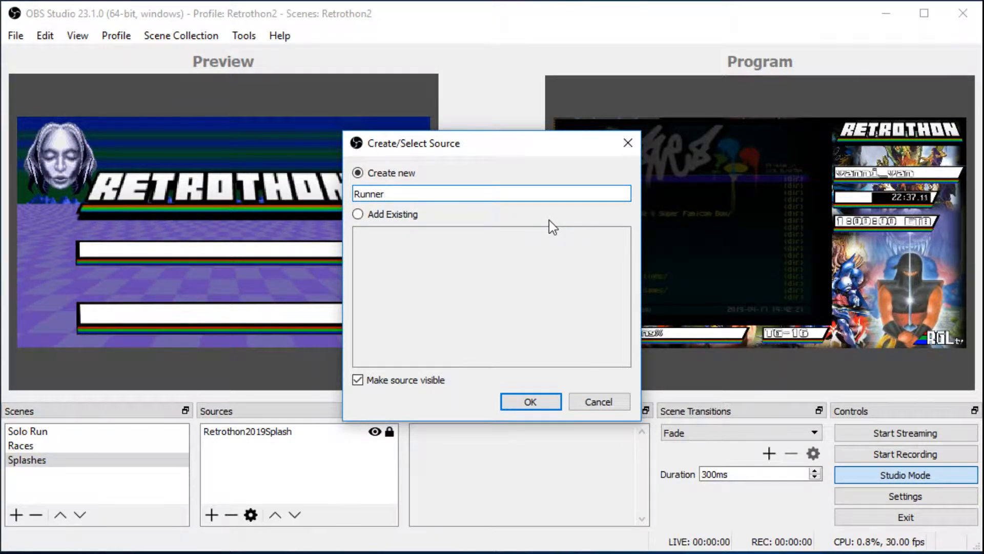
key(Return)
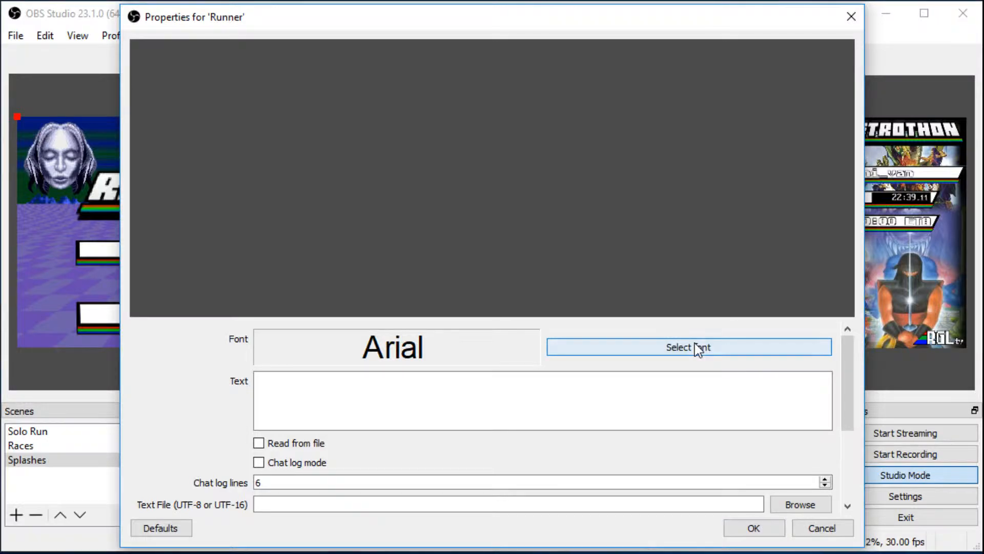
Set the Runner text's font to GF TECMO Set 1
click(694, 343)
click(377, 212)
scroll(382, 246, down, 20)
click(384, 273)
scroll(387, 271, down, 1)
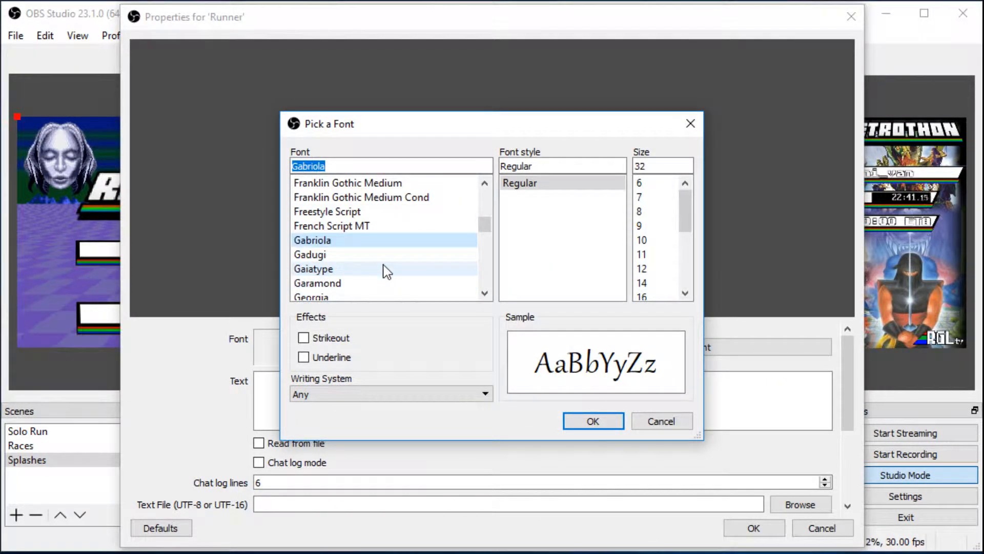
scroll(385, 270, down, 1)
click(373, 286)
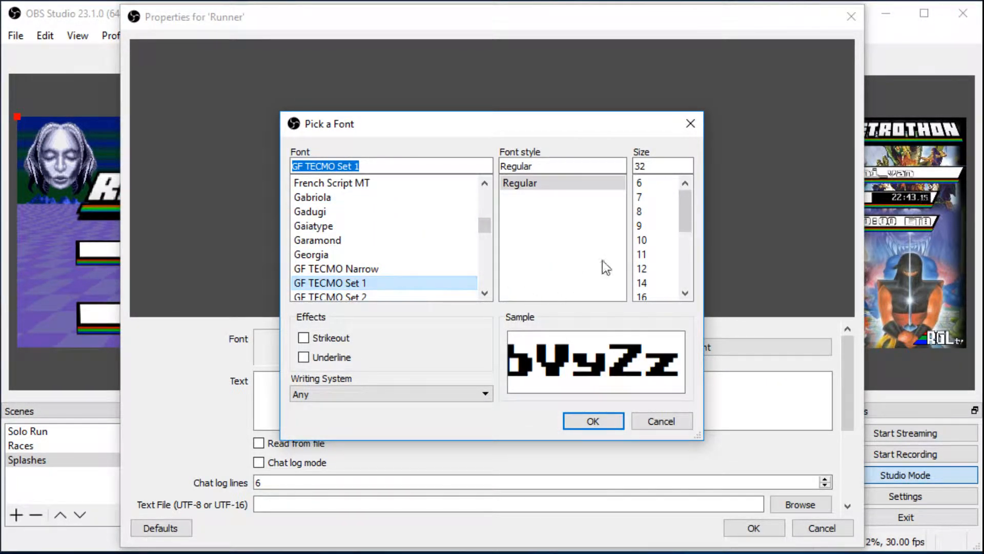
click(592, 420)
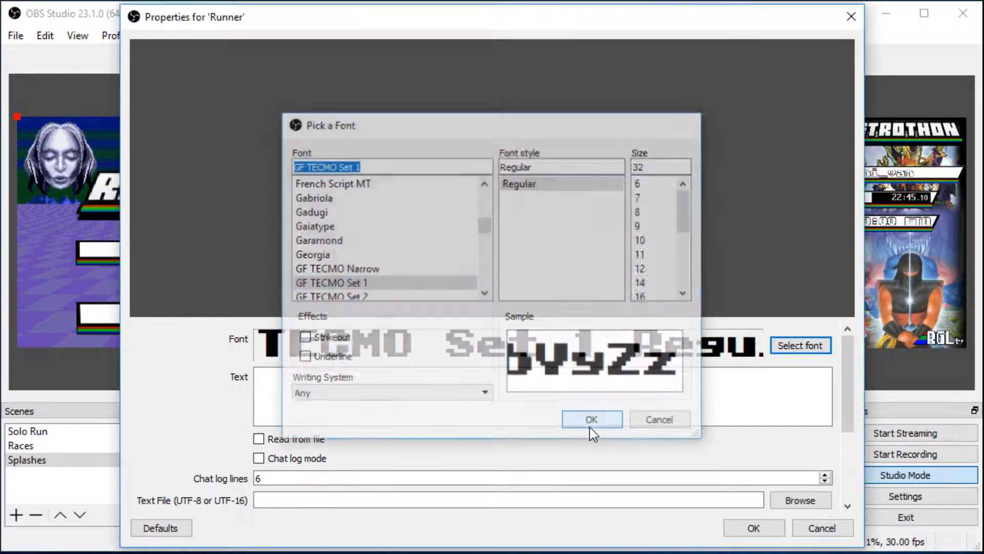
Enter 'Be Sure To Follow: RunnerName', enable Outline and Drop Shadow, and apply
click(609, 399)
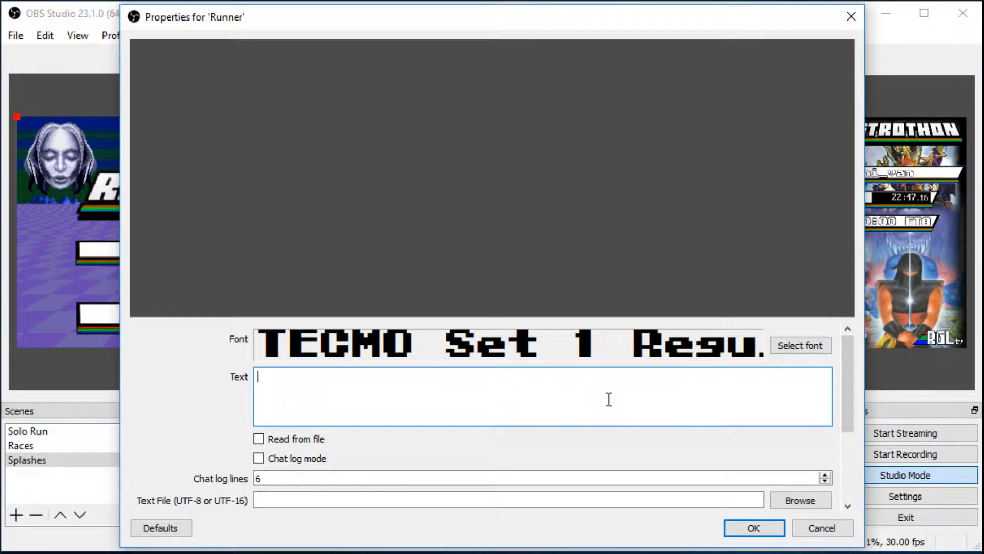
text(Be)
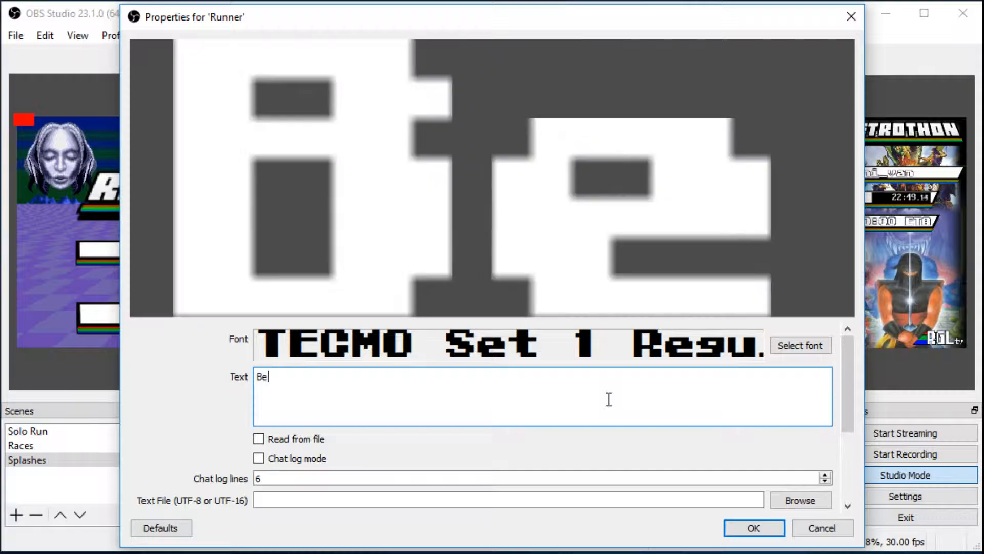
text( Sure To Follow: RunnerName)
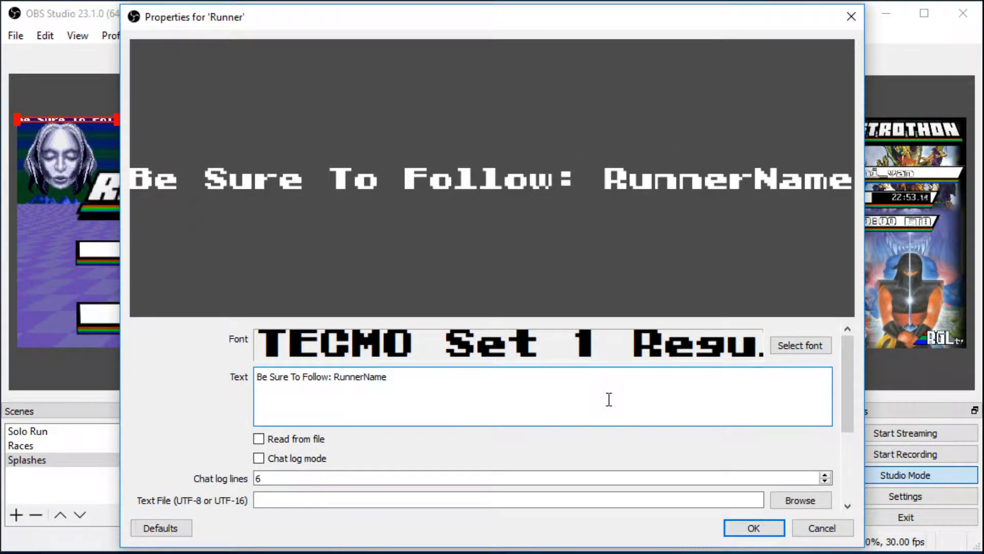
scroll(848, 389, down, 3)
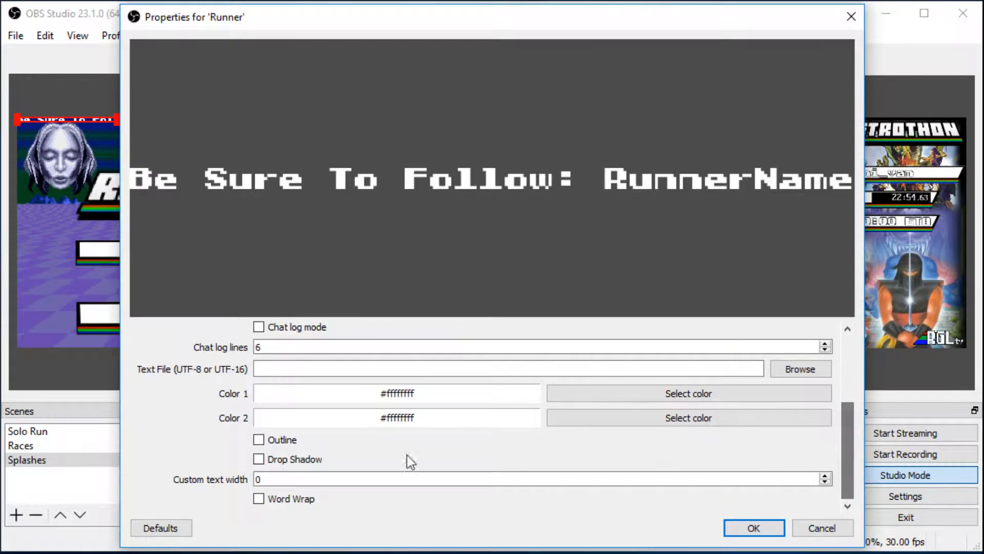
click(272, 440)
click(282, 460)
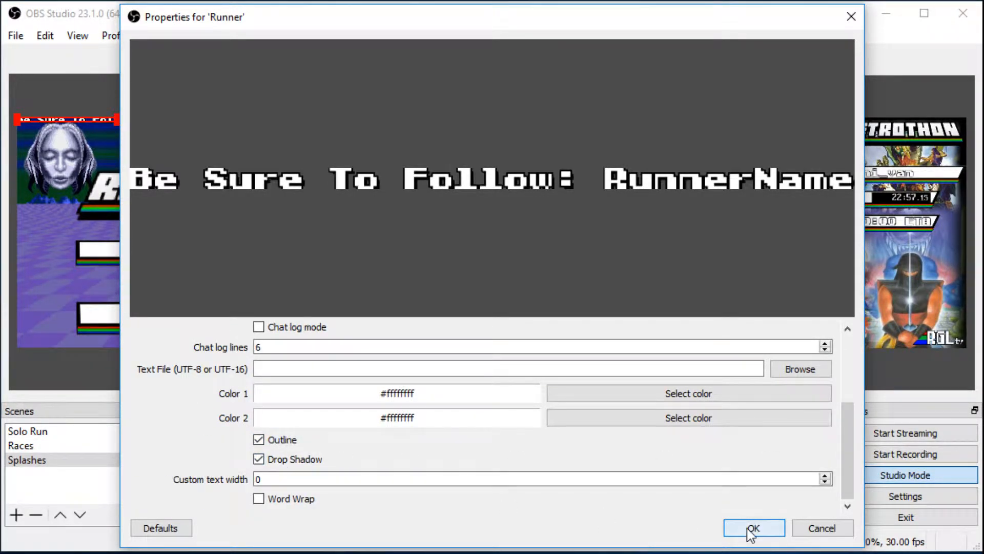
click(753, 529)
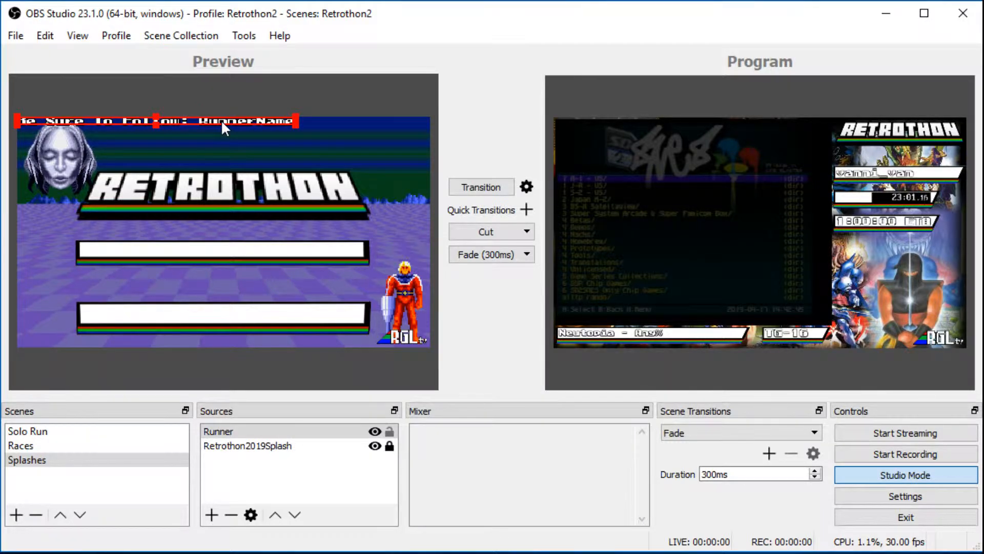
Place the Runner text on the upper white bar and copy the source
drag(222, 124, 297, 246)
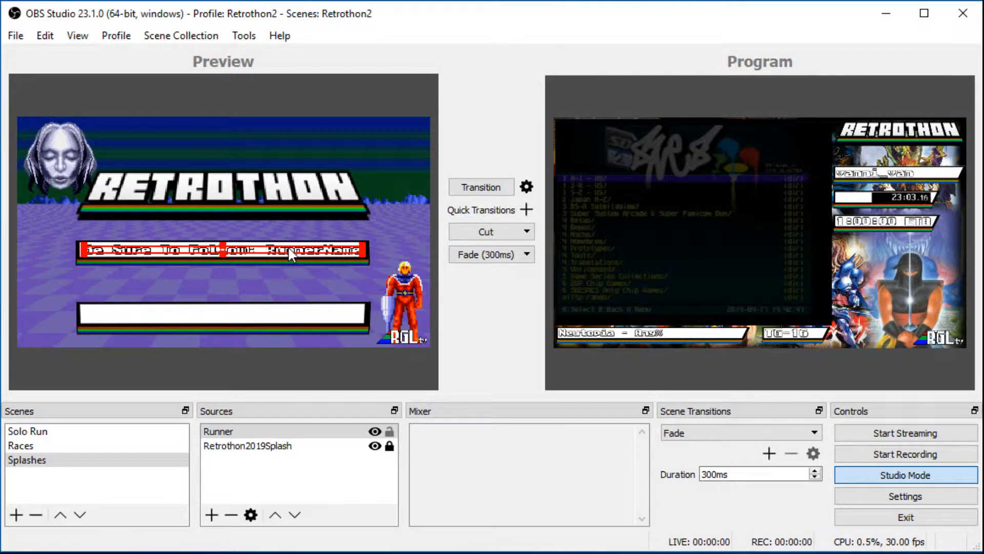
click(287, 207)
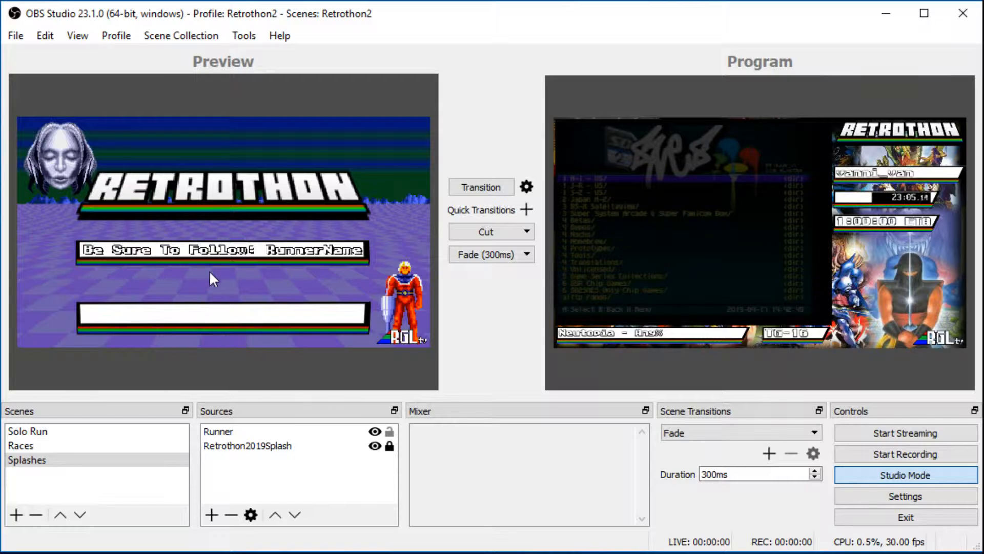
click(271, 432)
right_click(270, 433)
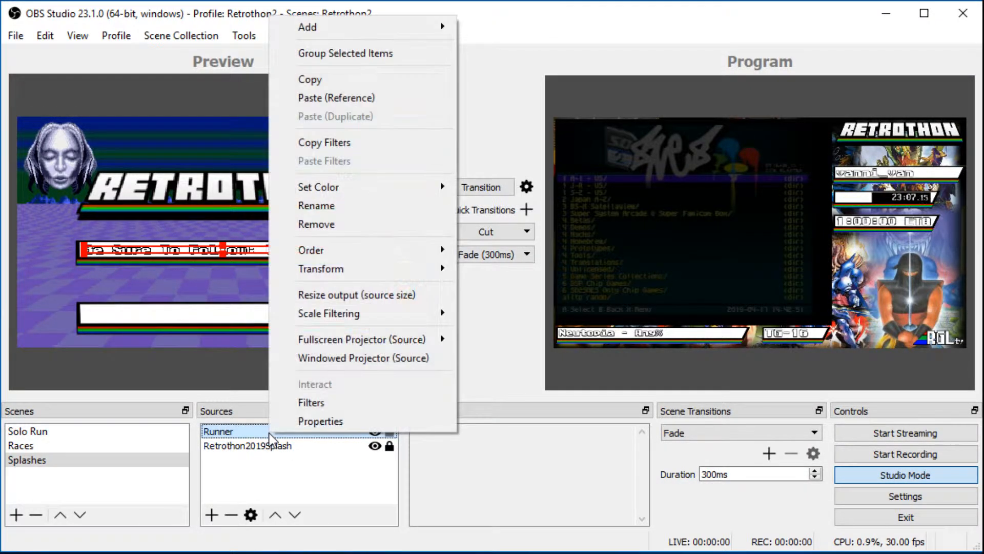
click(334, 81)
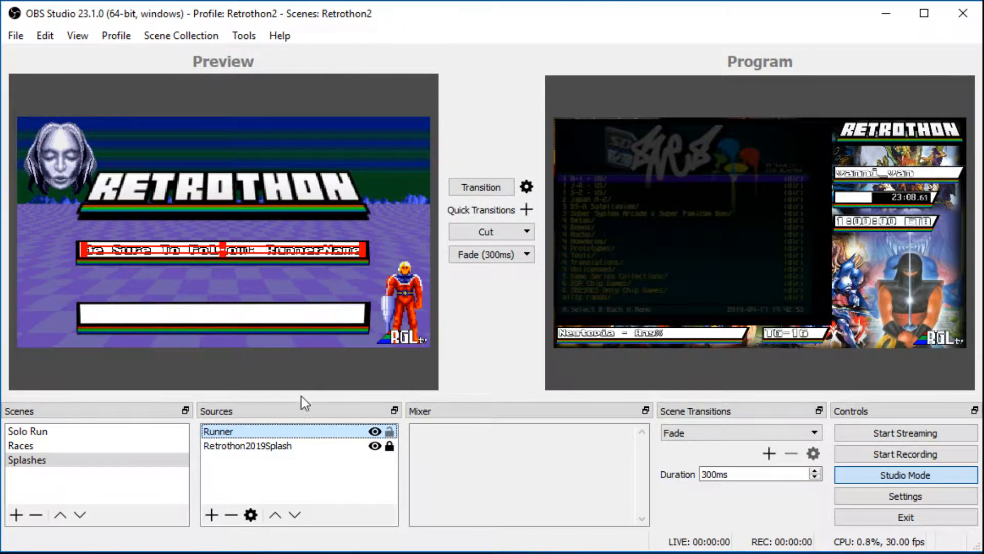
Paste a duplicate Runner 2, lock Runner, and move Runner 2 onto the lower bar
right_click(290, 435)
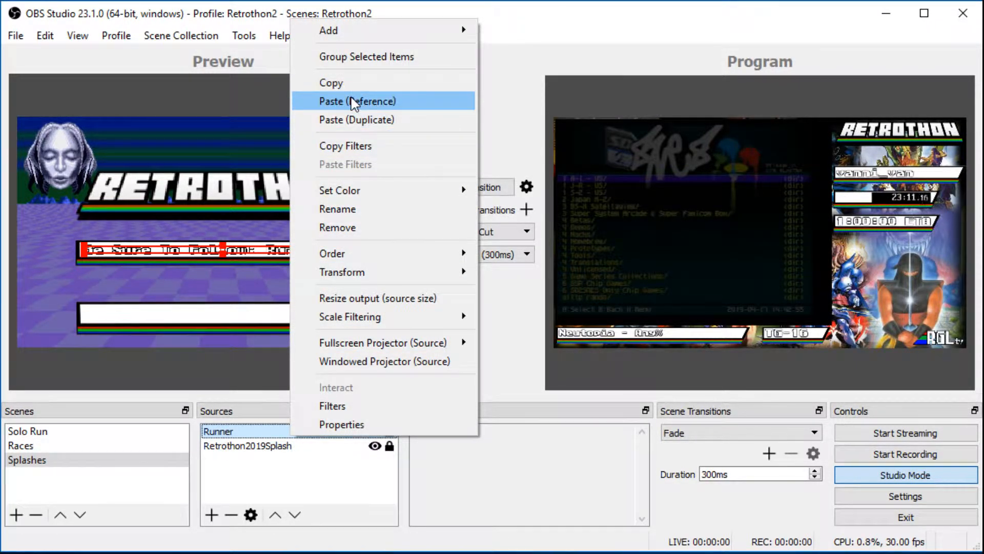
click(367, 120)
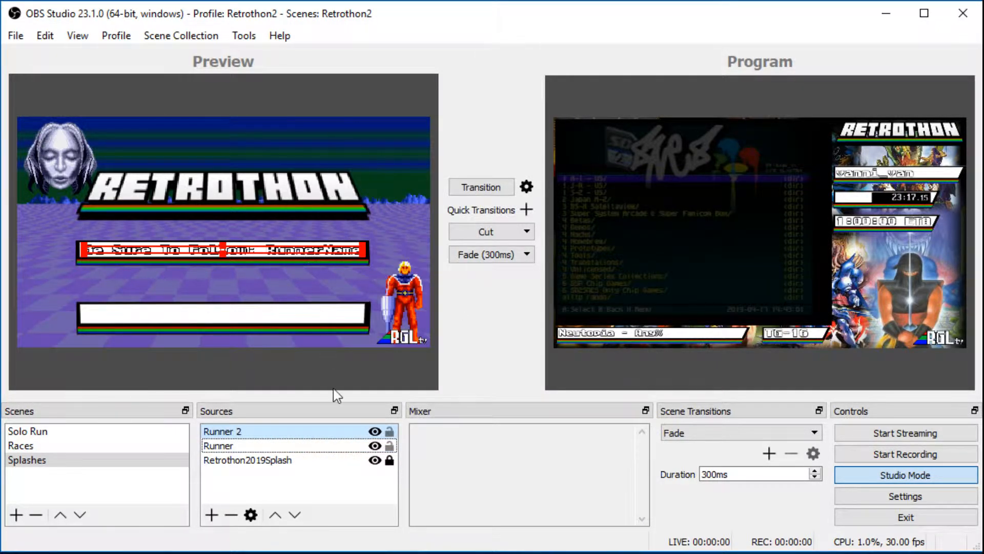
click(389, 446)
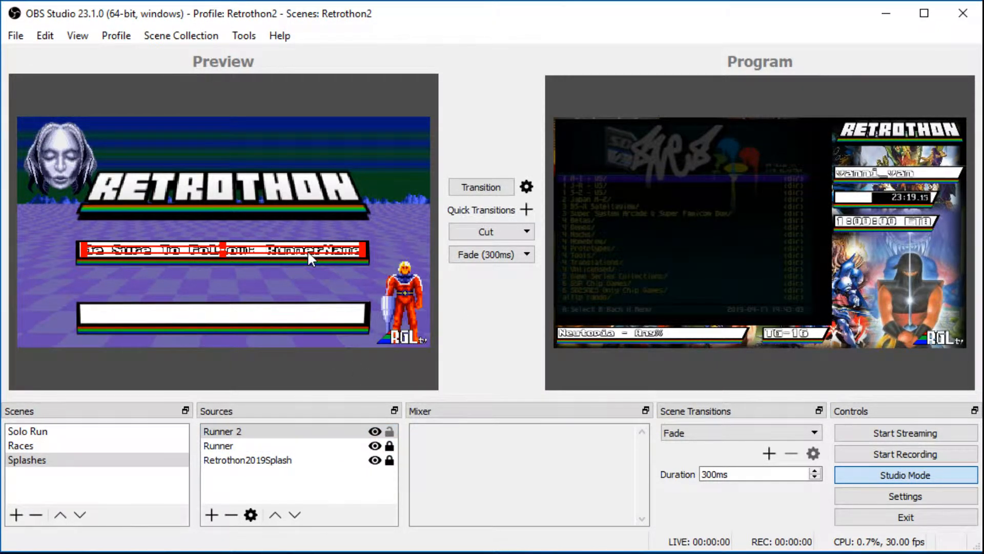
drag(307, 253, 306, 313)
right_click(306, 314)
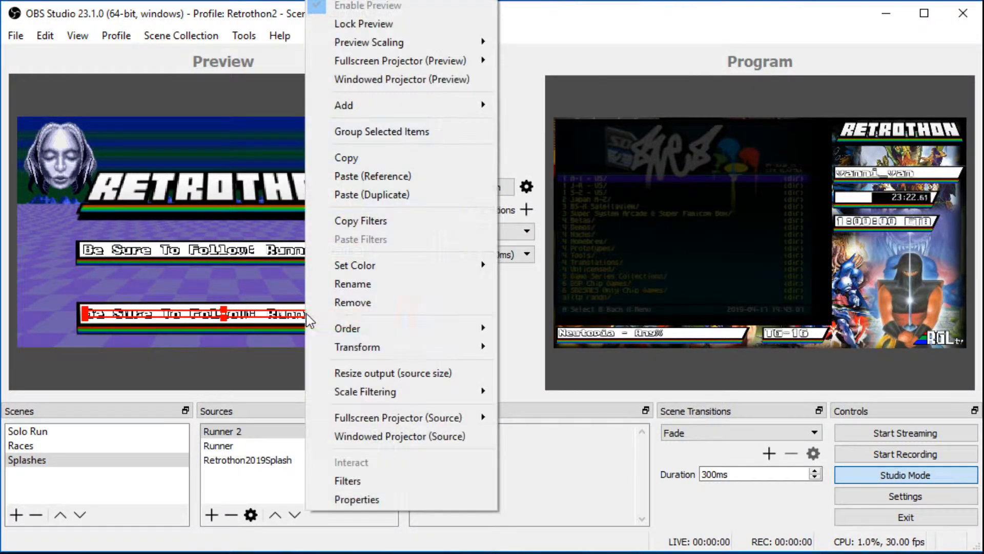
Change Runner 2's text to 'Up Next: GameName with RunnerName'
click(376, 499)
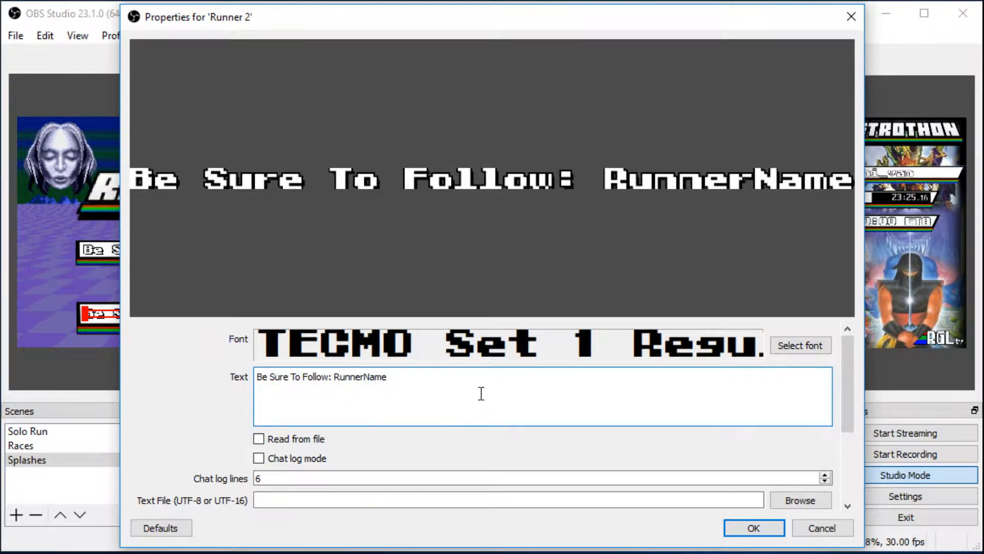
key(ctrl+a)
text(Up Nex)
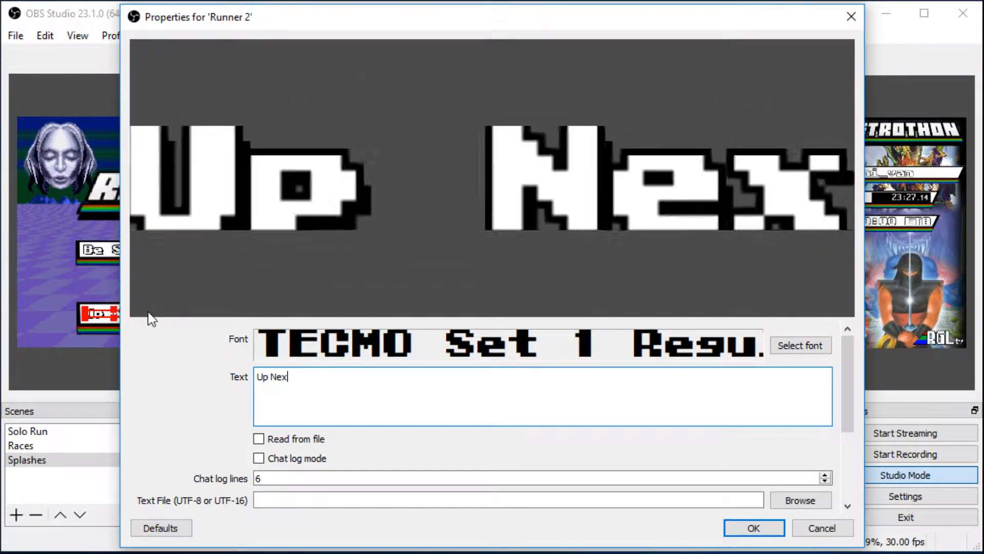
text(t: Game N)
key(BackSpace)
key(BackSpace)
key(BackSpace)
text(eName )
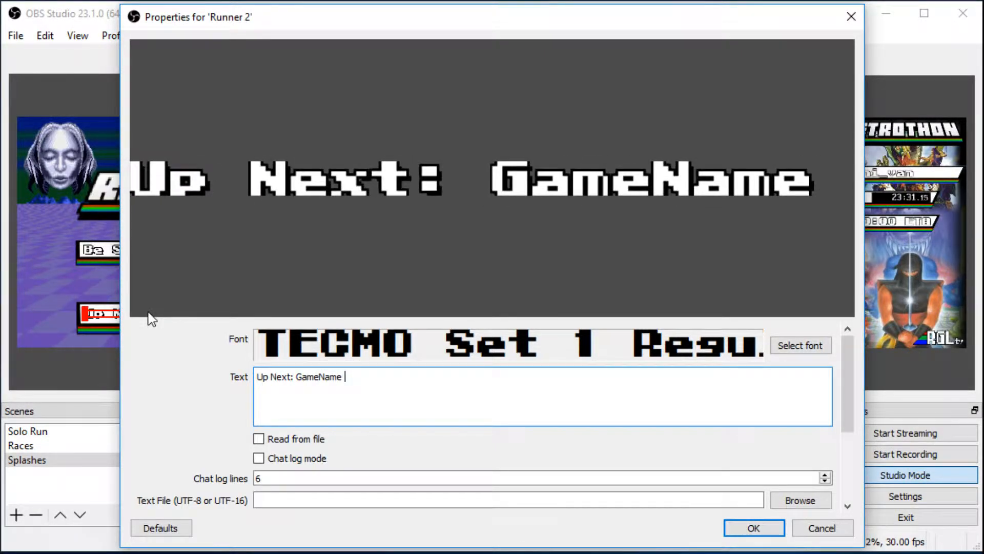
text(with RunnerName)
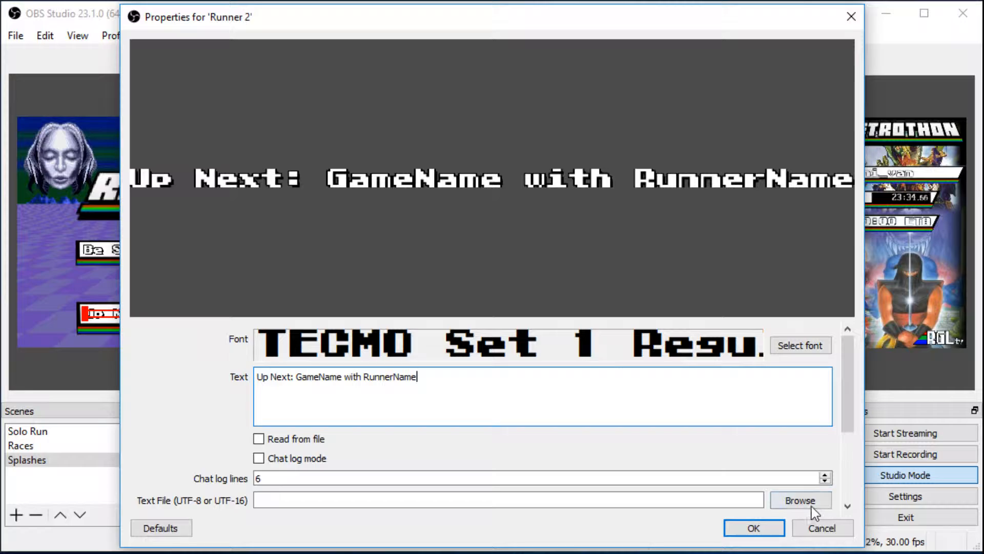
click(753, 528)
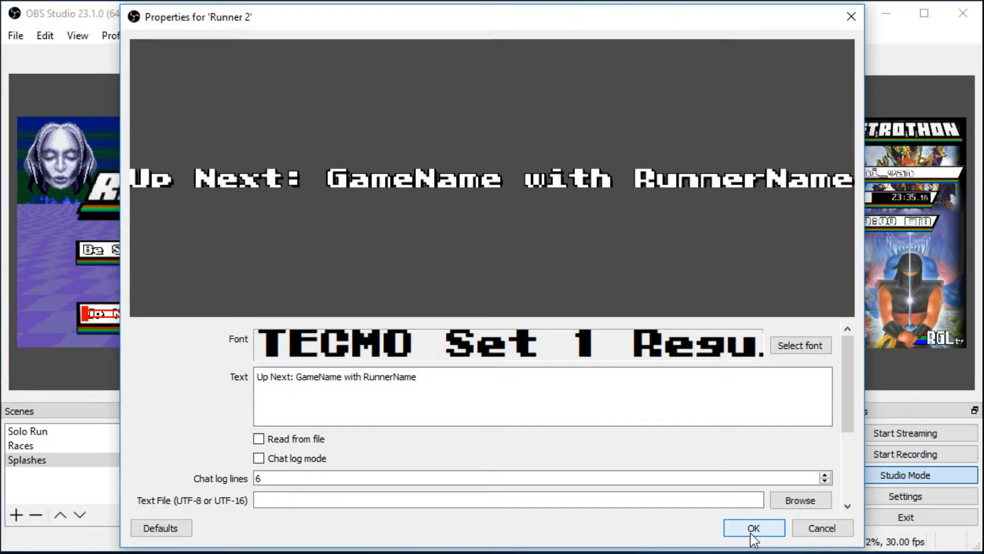
Nudge the text up and break it before 'with' onto a second line
key(Up)
key(Up)
key(Up)
key(Up)
key(Up)
key(Up)
key(Up)
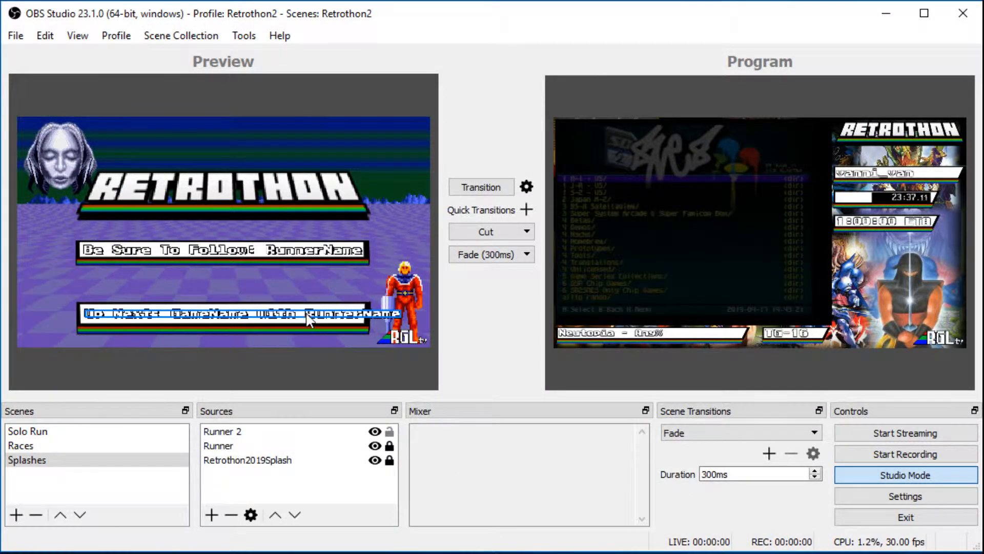
right_click(307, 315)
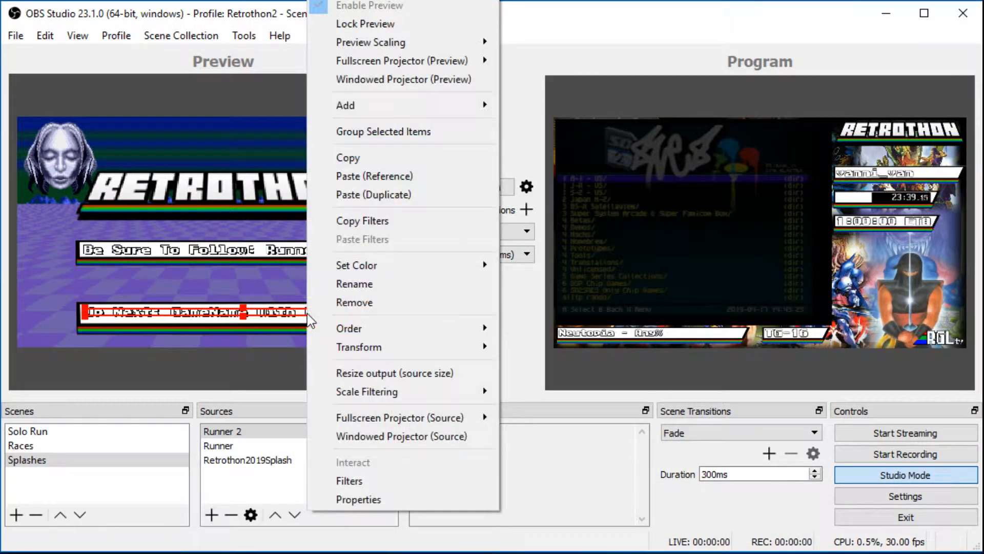
click(379, 500)
click(344, 380)
key(Return)
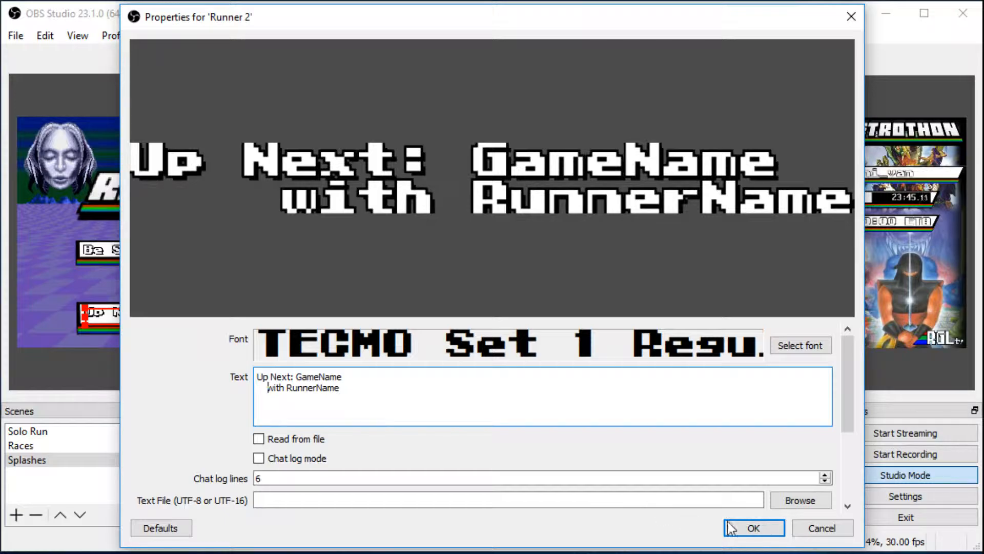
click(748, 529)
Re-centre the two-line Up Next text within the lower white bar
drag(256, 320, 291, 318)
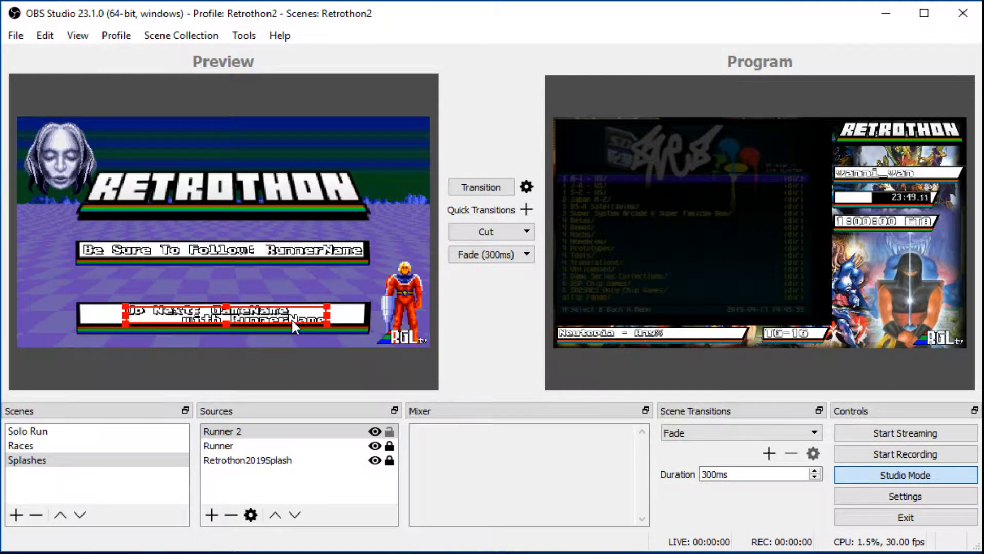
click(340, 342)
click(271, 318)
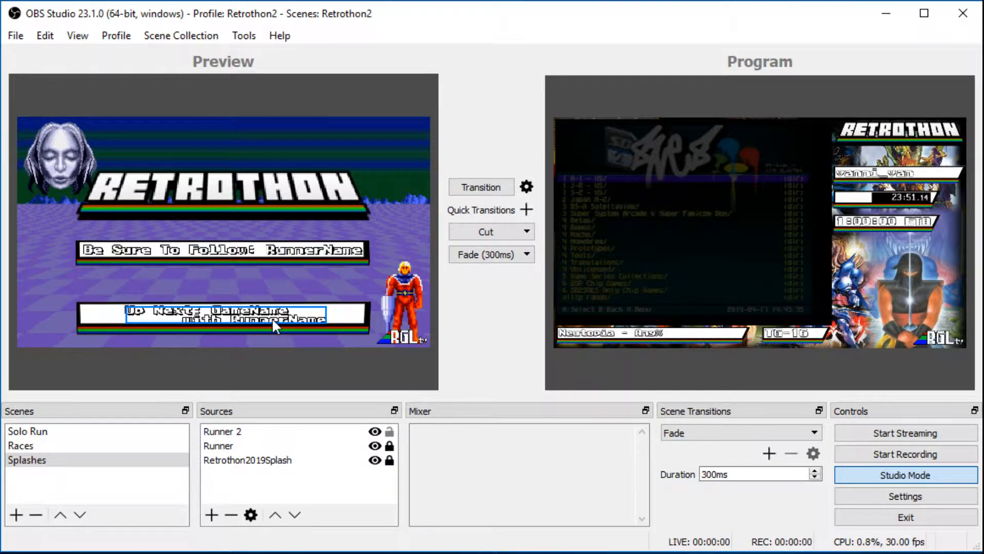
drag(265, 321, 260, 319)
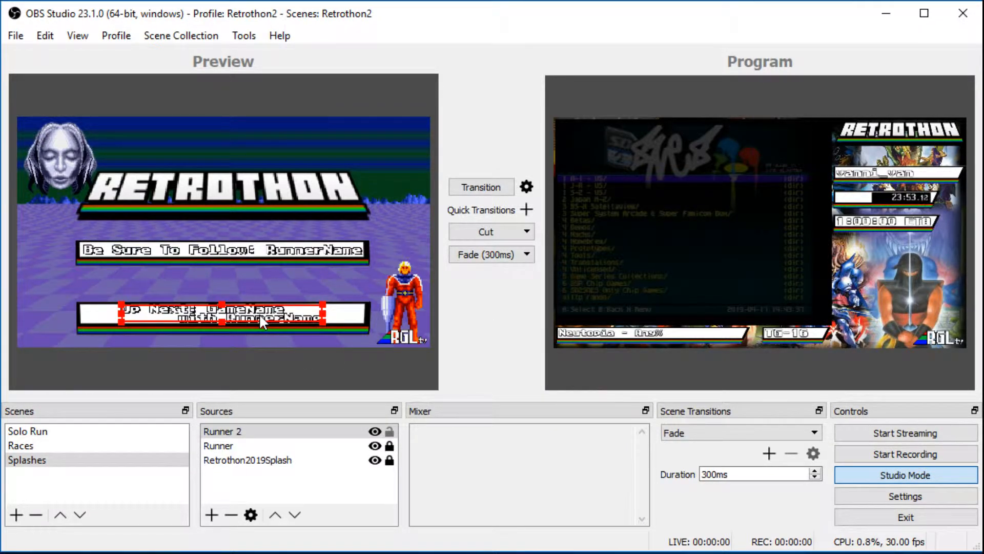
click(386, 360)
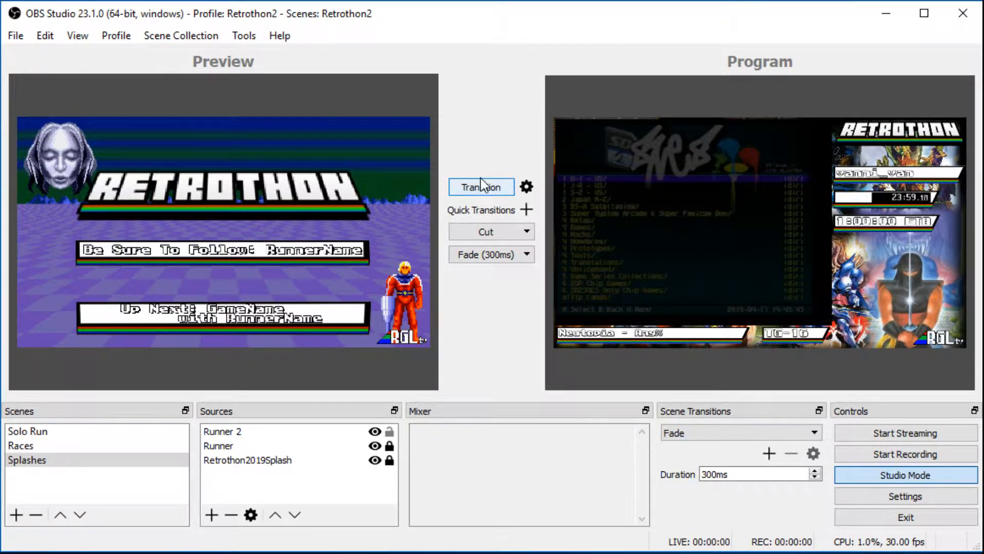
Transition the Splashes preview to Program so the Retrothon splash goes live
click(465, 187)
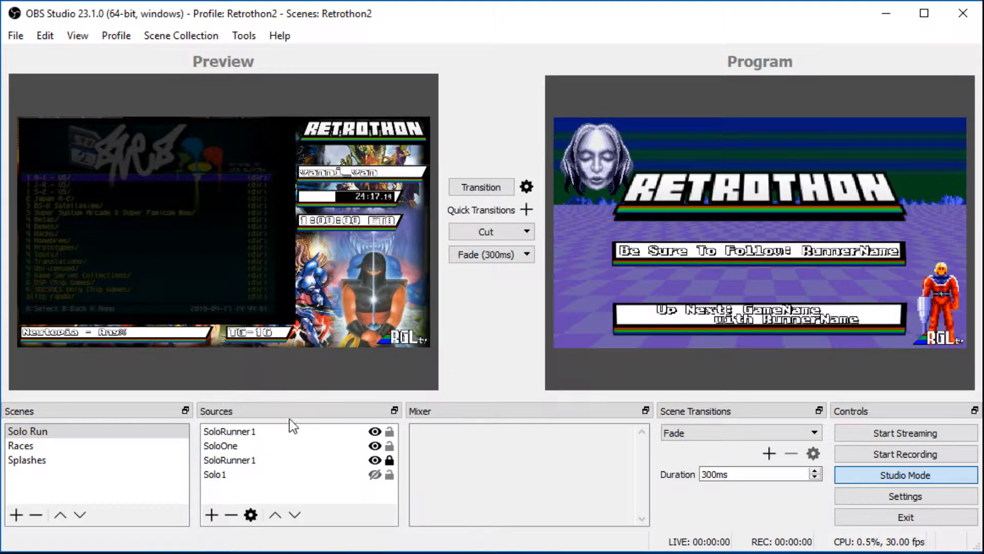
Load the Races scene in Preview and review the RetrothonRace browser overlay's URL
click(69, 447)
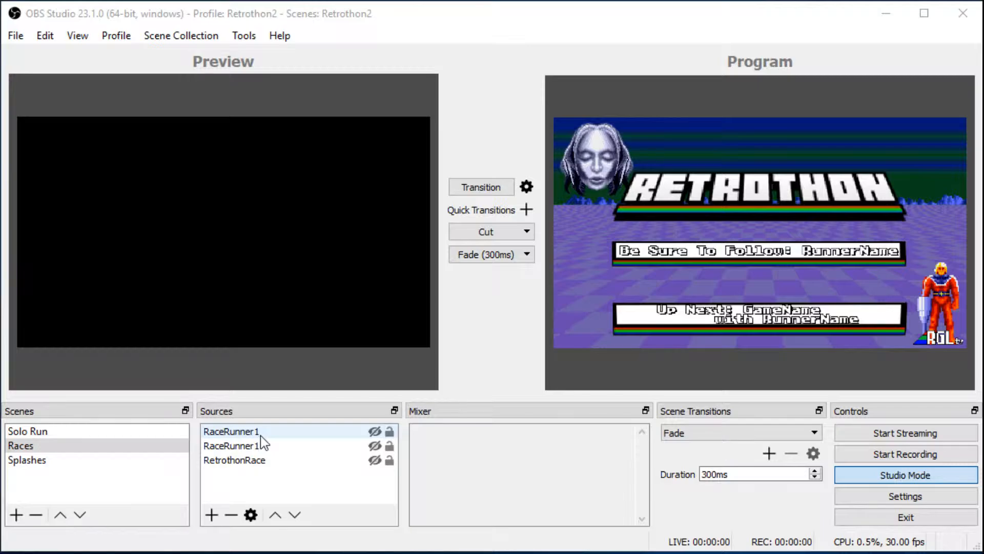
click(211, 514)
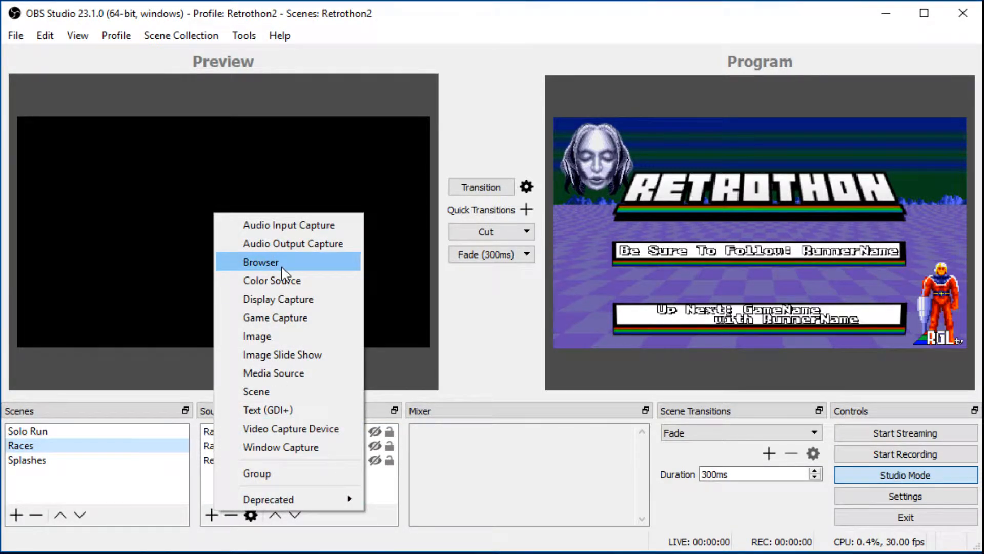
click(238, 459)
right_click(269, 460)
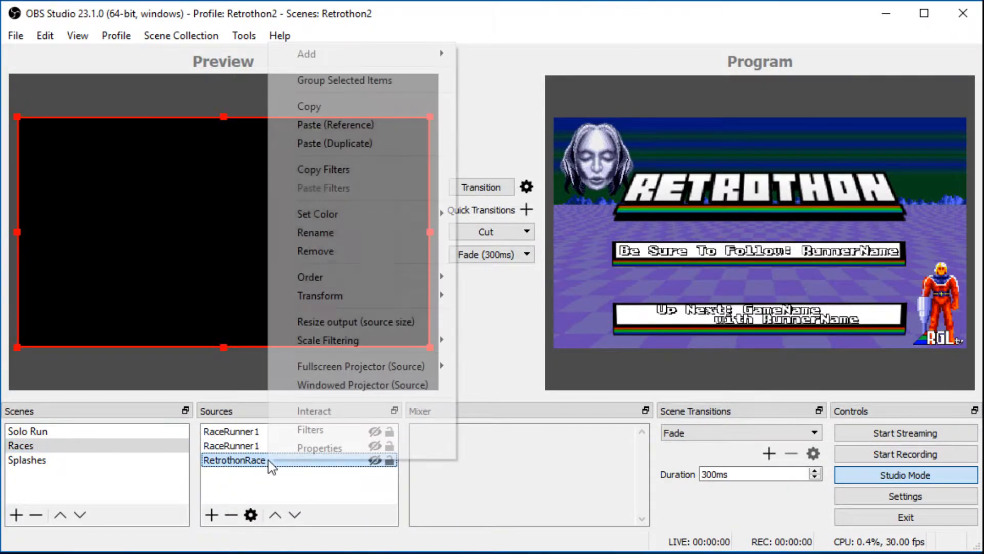
click(320, 447)
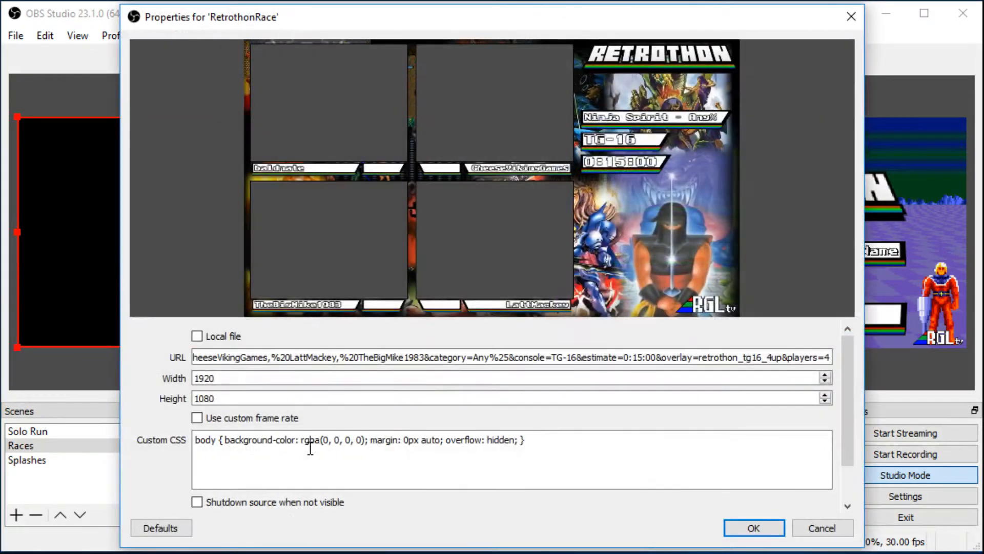
click(384, 351)
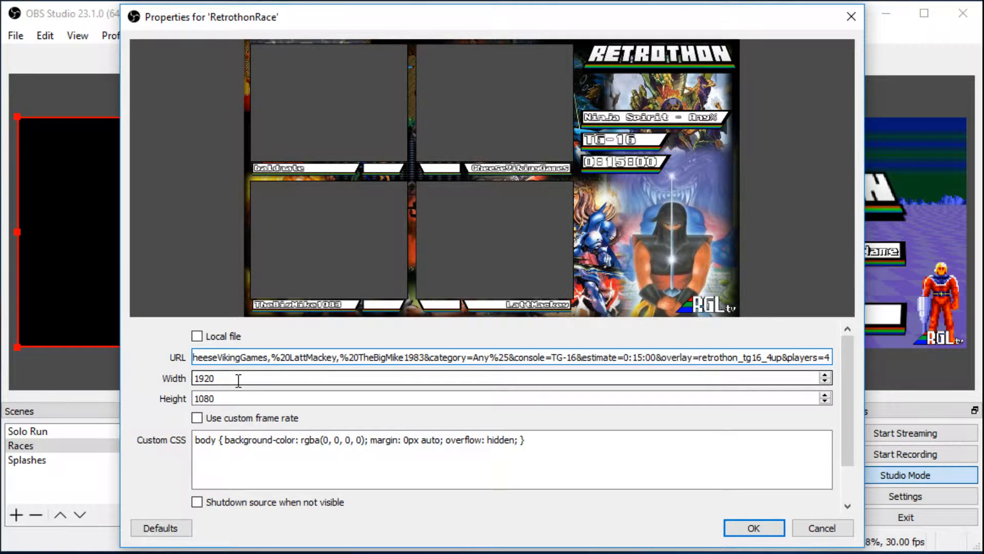
click(754, 528)
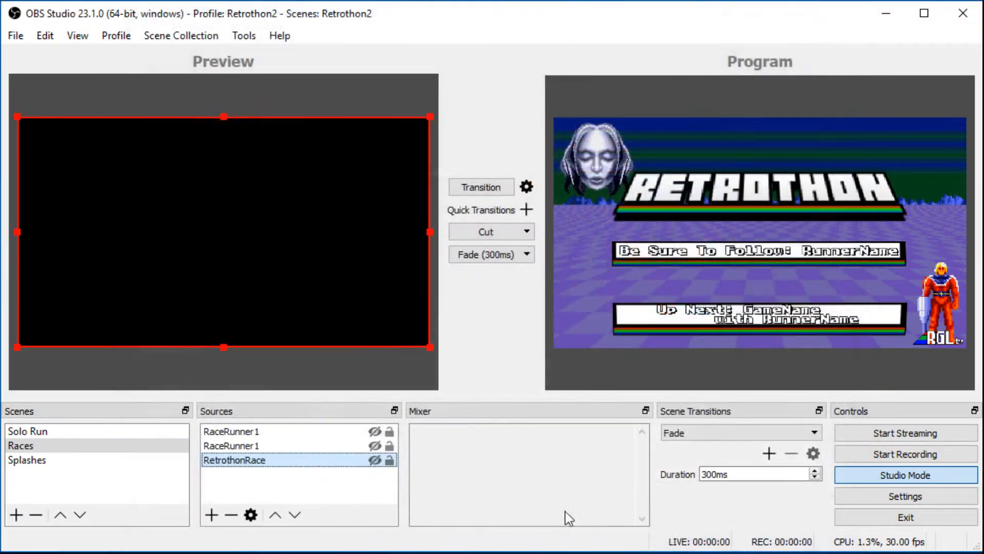
Show the RetrothonRace overlay, then select stream name rgltv in RGLtv RTMP Launcher and move it aside
click(375, 460)
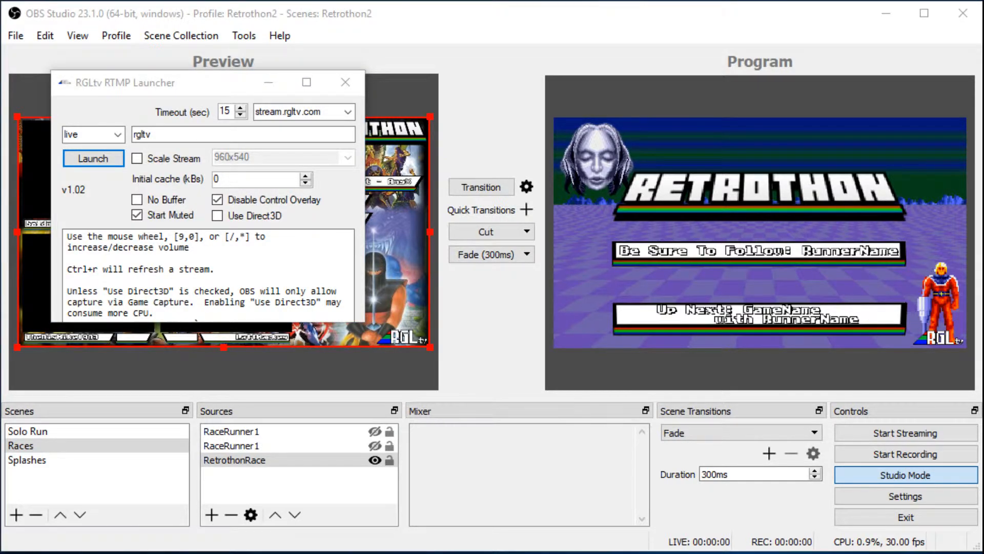
mouse_move(738, 551)
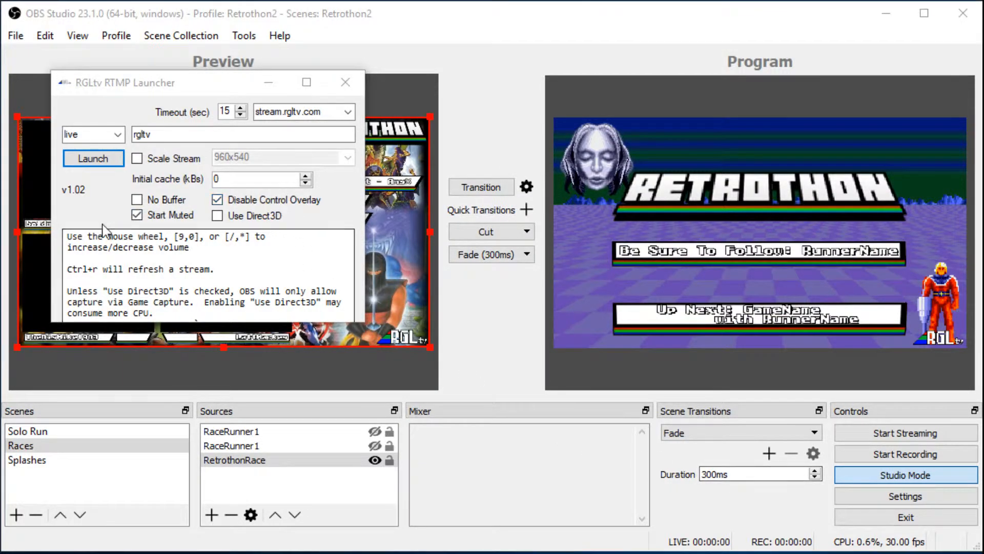
double_click(213, 134)
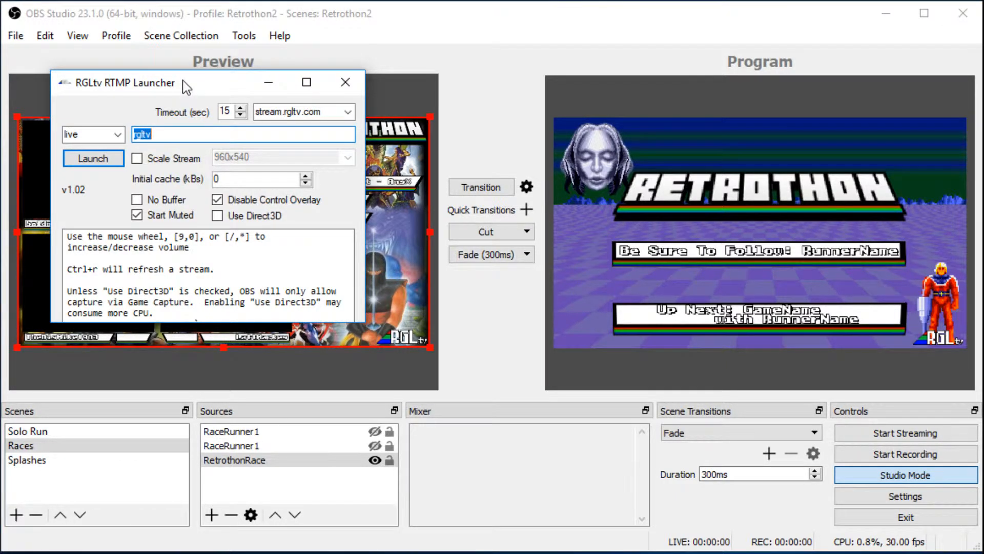
drag(183, 80, 509, 79)
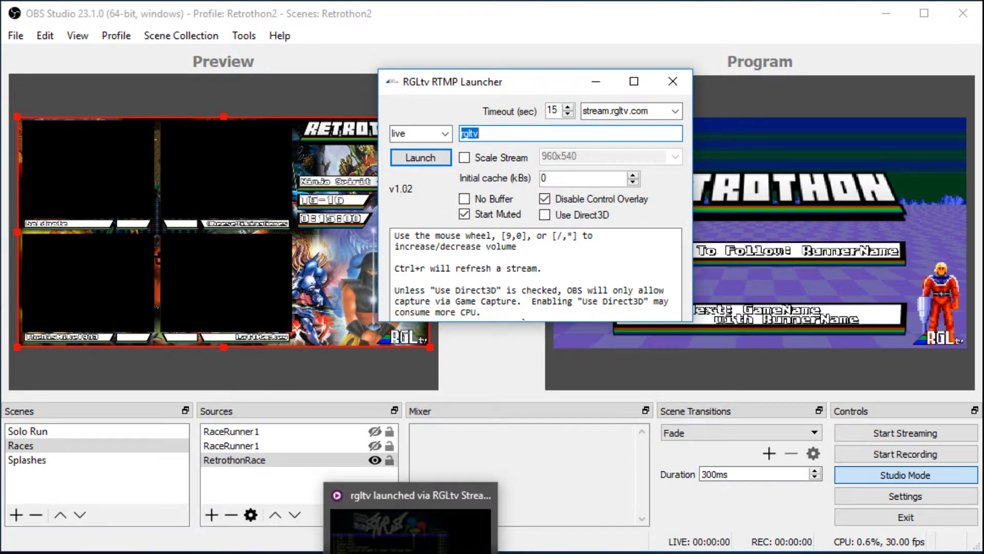
Point RaceRunner1's window capture at the rgltv mpv window and show both RaceRunner1 sources
click(566, 550)
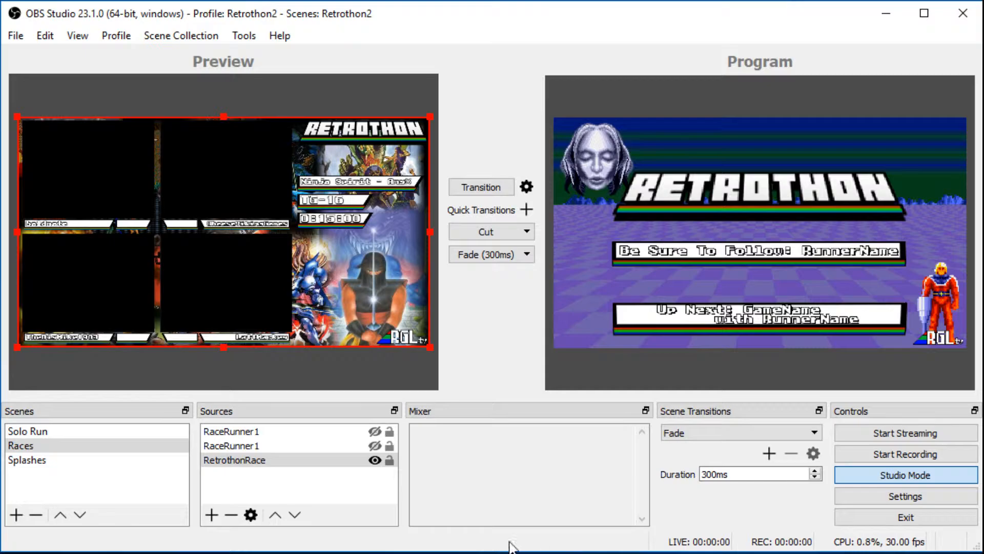
click(242, 446)
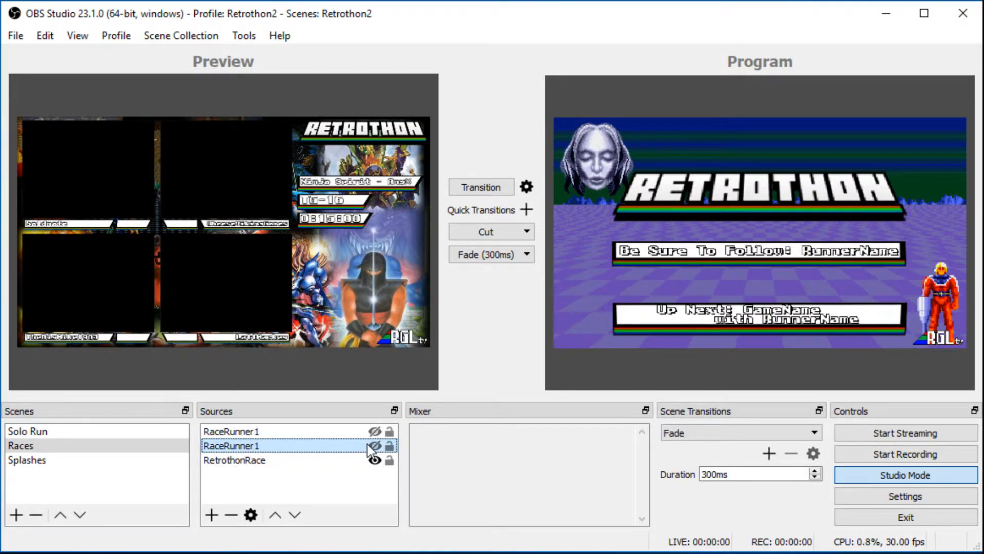
right_click(300, 449)
click(338, 435)
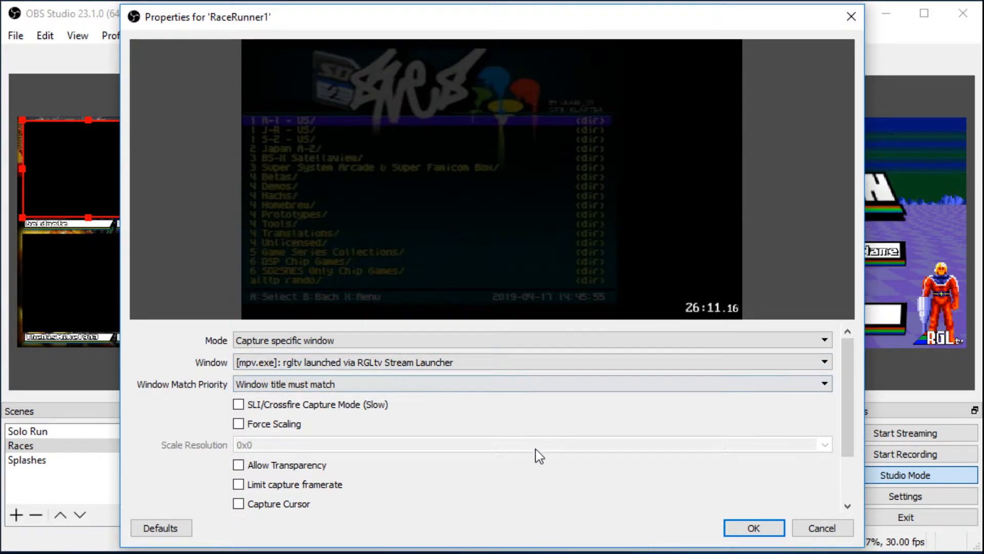
click(731, 533)
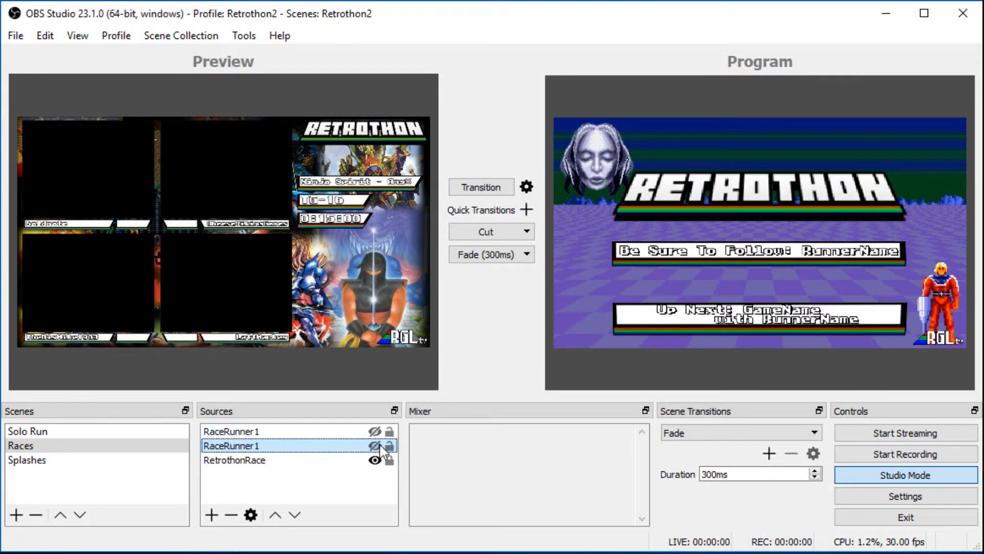
click(374, 446)
click(375, 431)
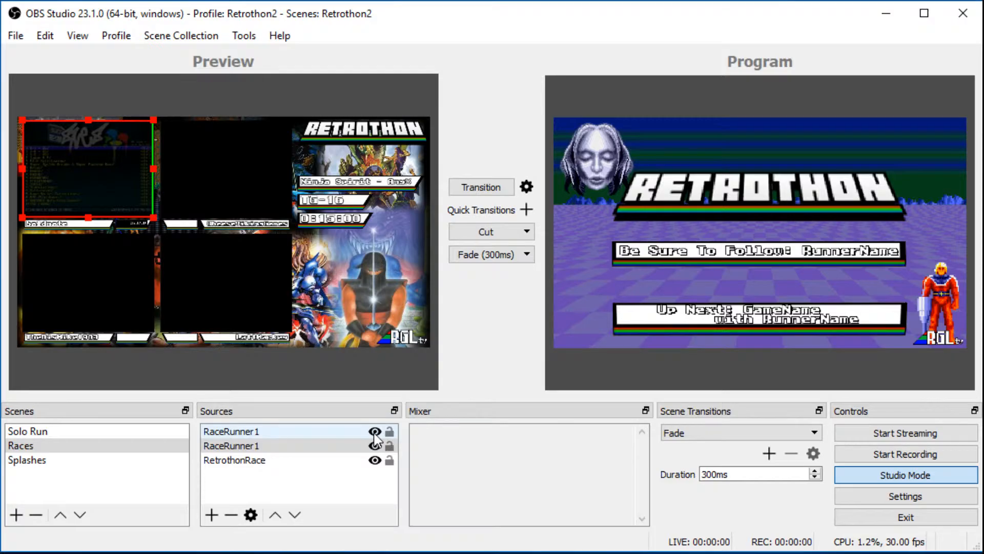
click(212, 367)
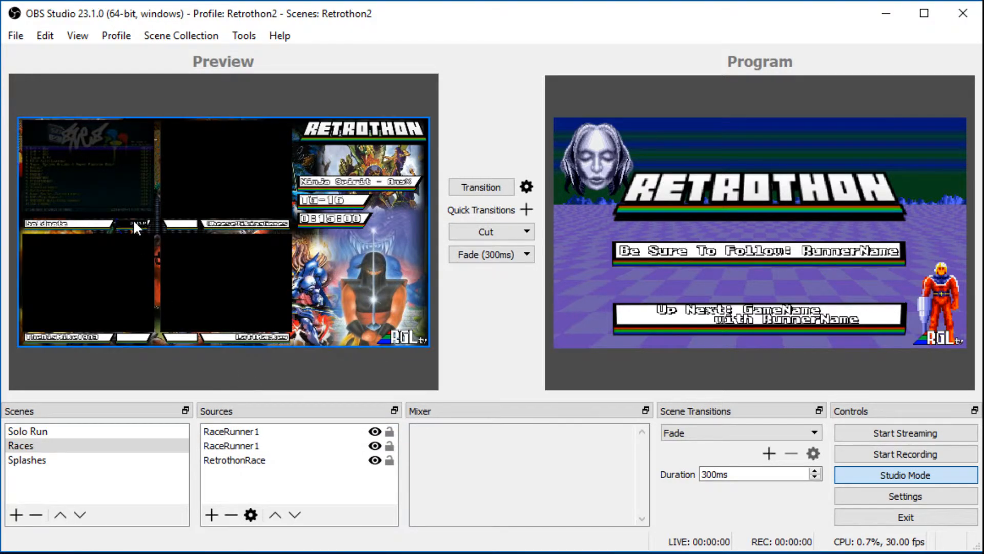